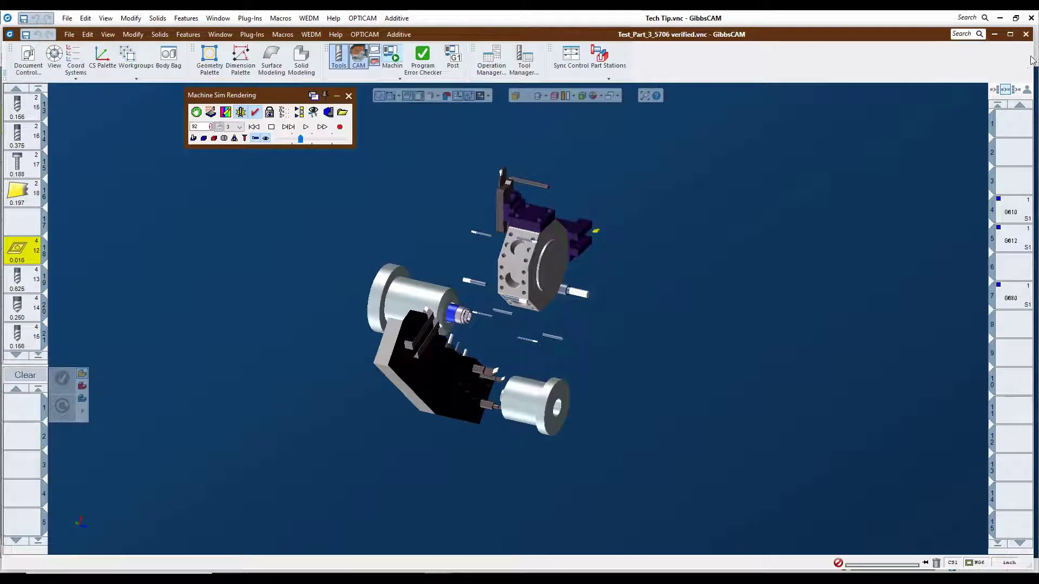
# Close the Test_Part_3_5706 verified part without saving its changes.
pyautogui.click(1026, 34)
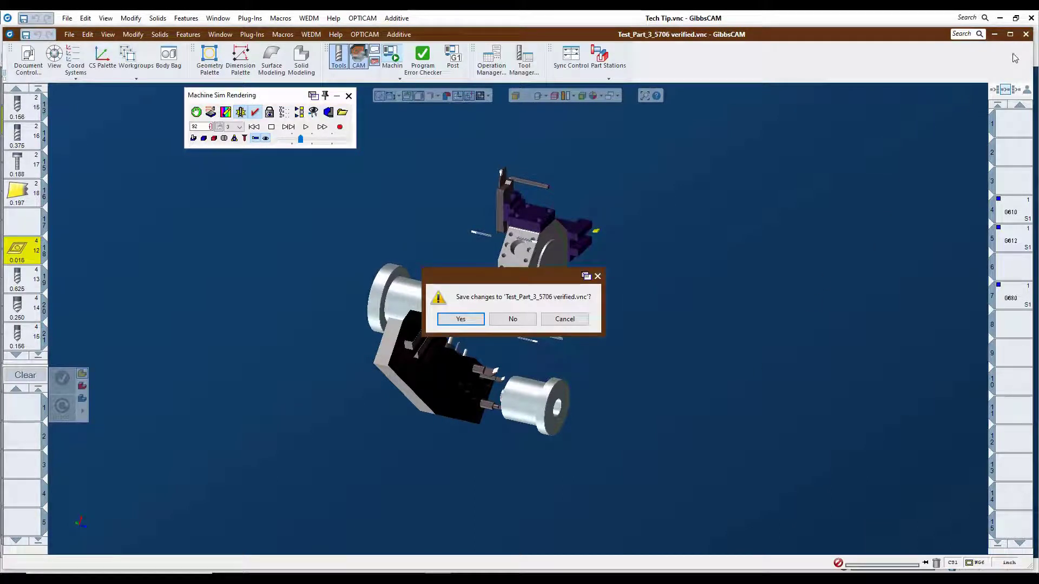
pyautogui.click(512, 319)
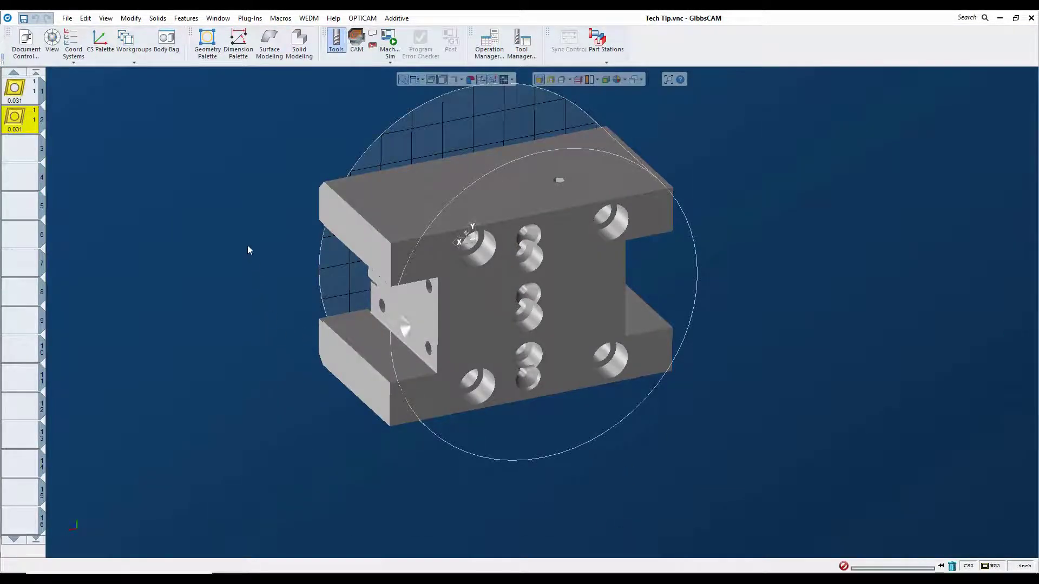
# Examine the block's hole locations in the Face Align Geometry workgroup, and return to workgroup 3.
pyautogui.moveTo(248, 246); pyautogui.dragTo(636, 413, button='middle')
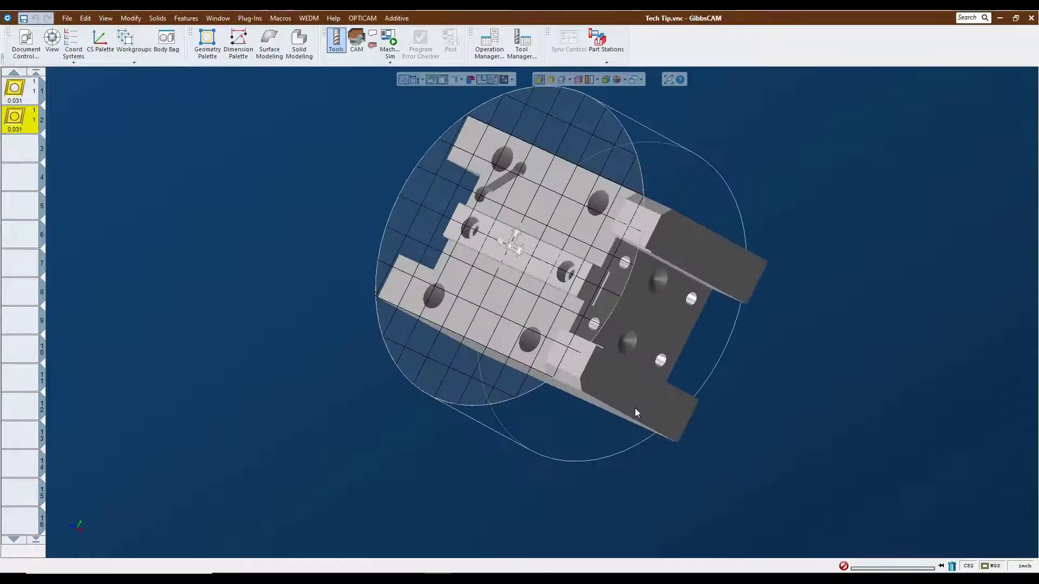
pyautogui.moveTo(700, 188); pyautogui.dragTo(657, 366, button='middle')
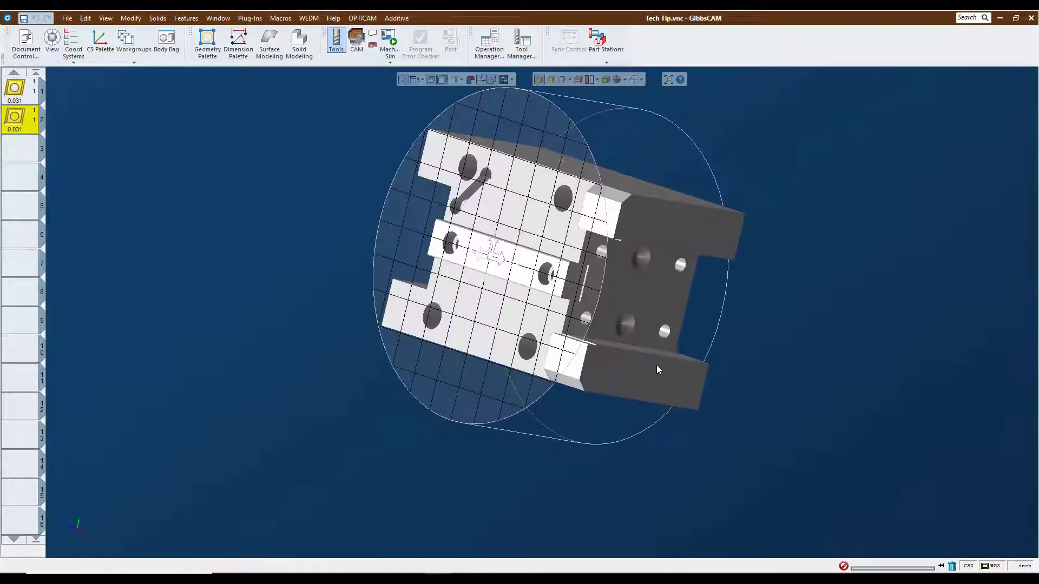
pyautogui.moveTo(342, 336); pyautogui.dragTo(788, 296, button='middle')
pyautogui.hotkey('ctrl', 'h')
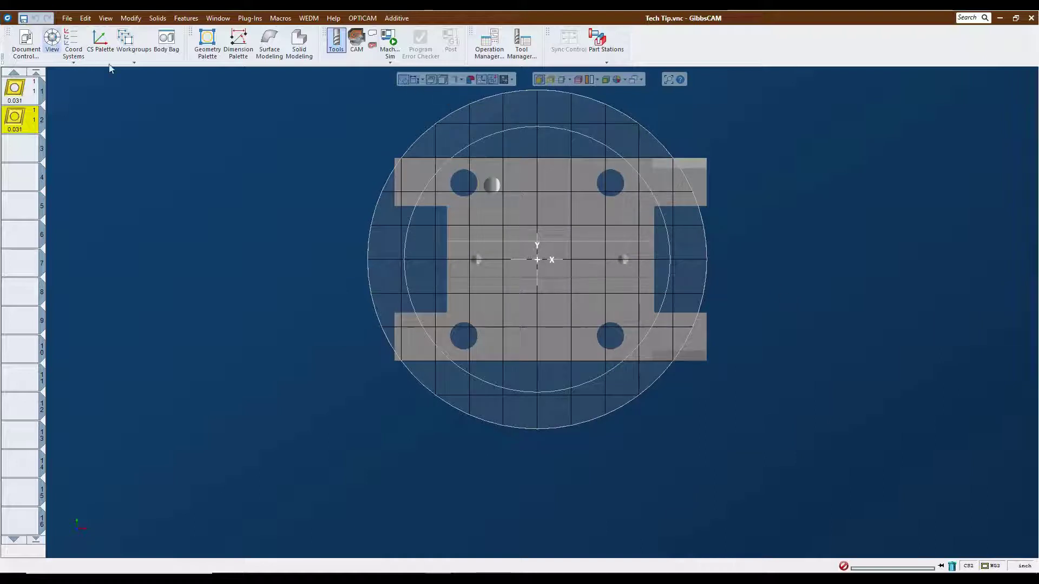
pyautogui.click(129, 43)
pyautogui.click(155, 102)
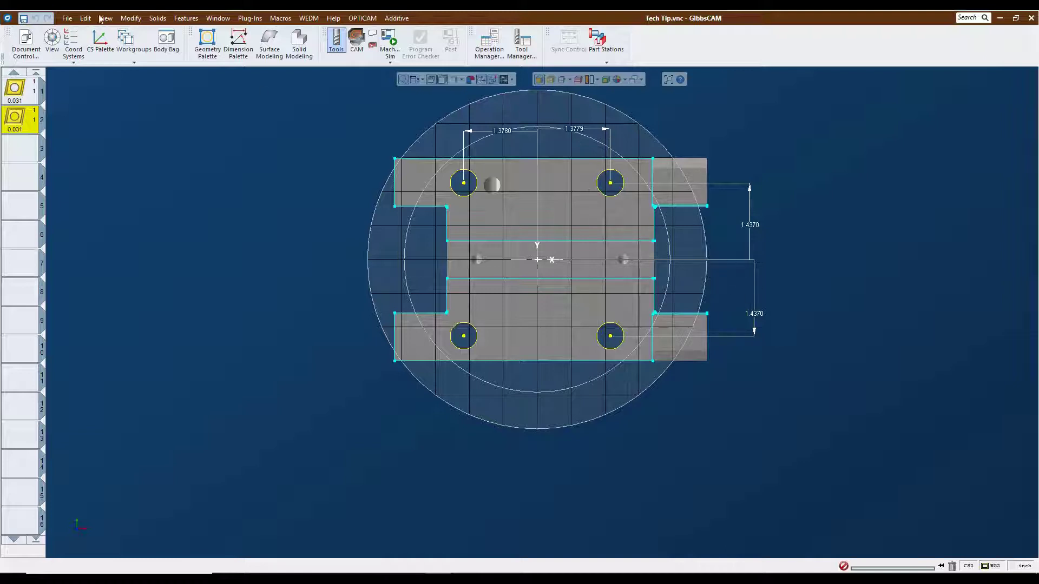
pyautogui.click(134, 62)
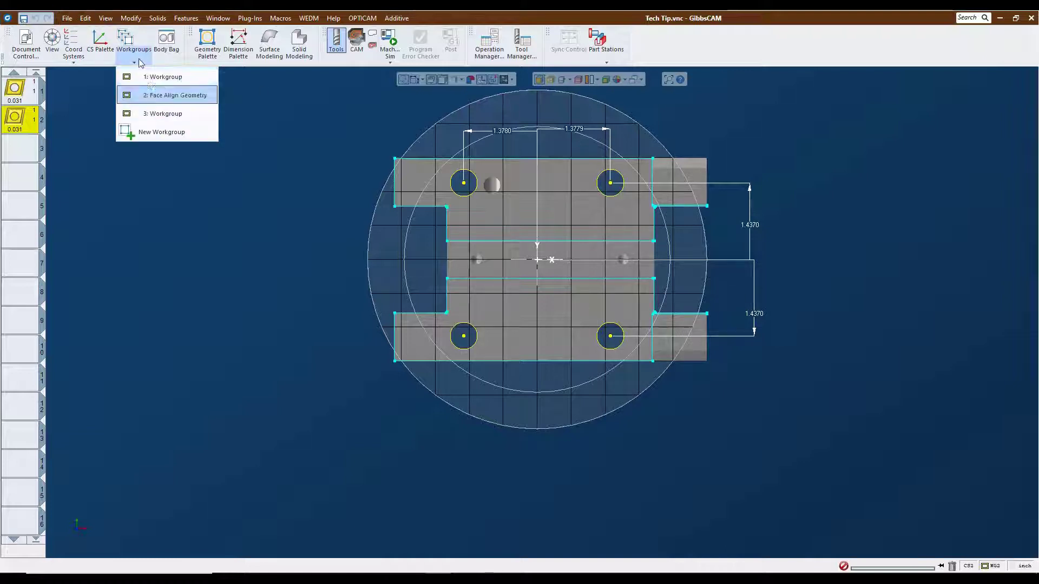
pyautogui.click(157, 111)
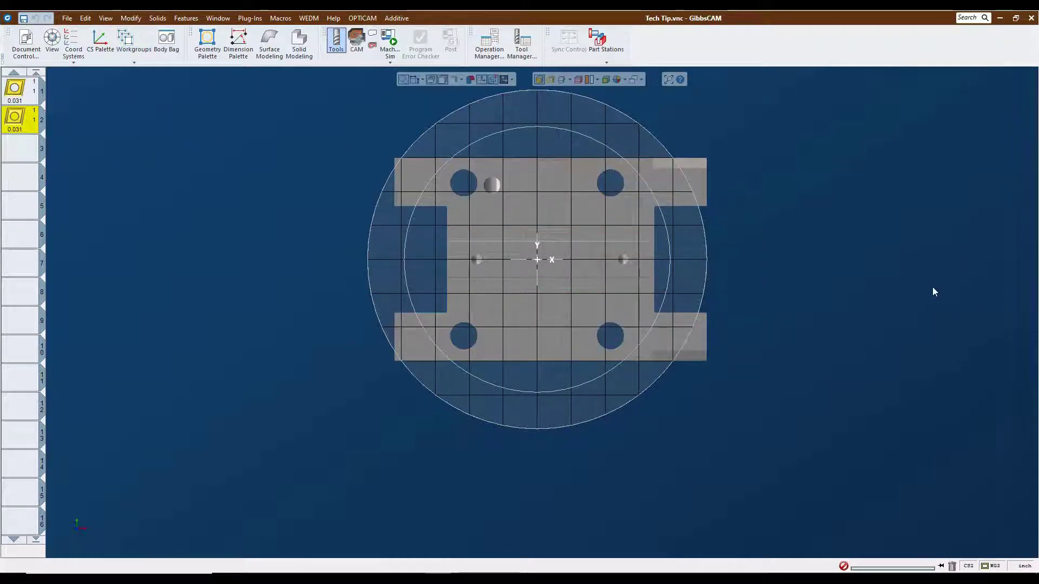
# Move the block with Absolute Translate from Z -0.19685 to Z 0, taking its upper mounting face as the reference.
pyautogui.moveTo(933, 288); pyautogui.dragTo(385, 250, button='middle')
pyautogui.moveTo(920, 237); pyautogui.dragTo(951, 359, button='middle')
pyautogui.click(520, 215)
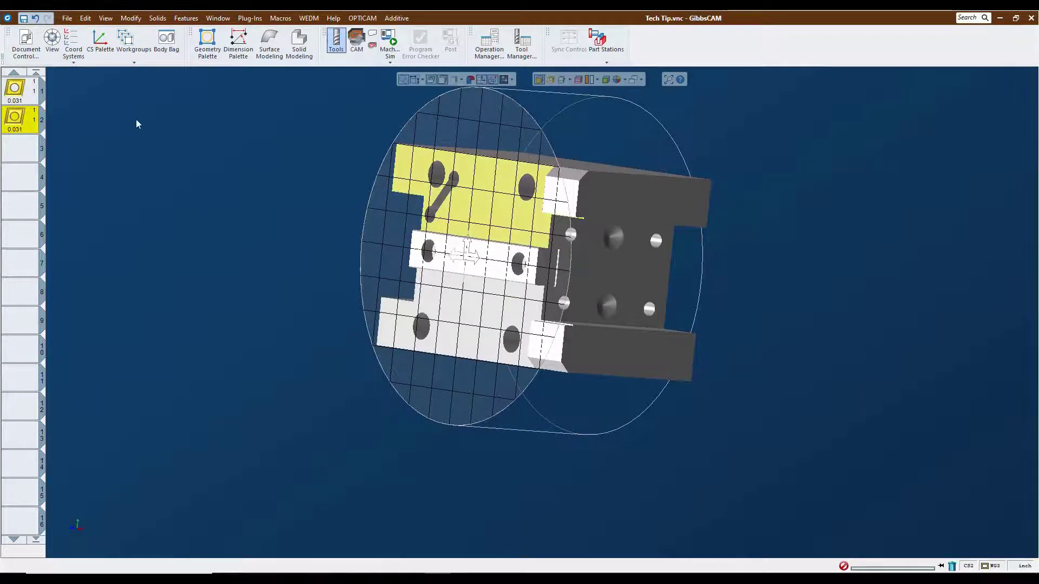
pyautogui.click(131, 18)
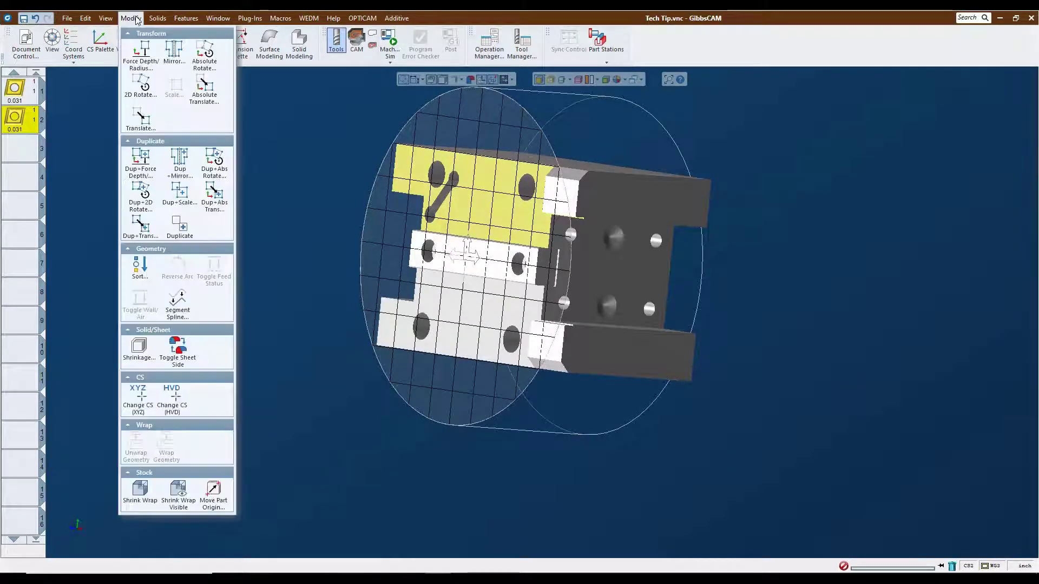
pyautogui.click(204, 93)
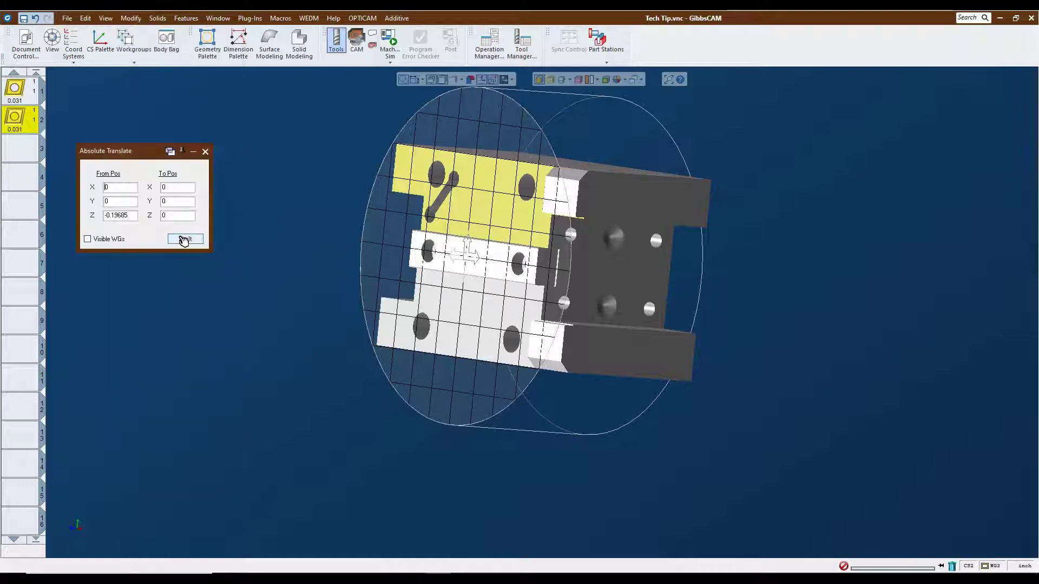
pyautogui.click(184, 241)
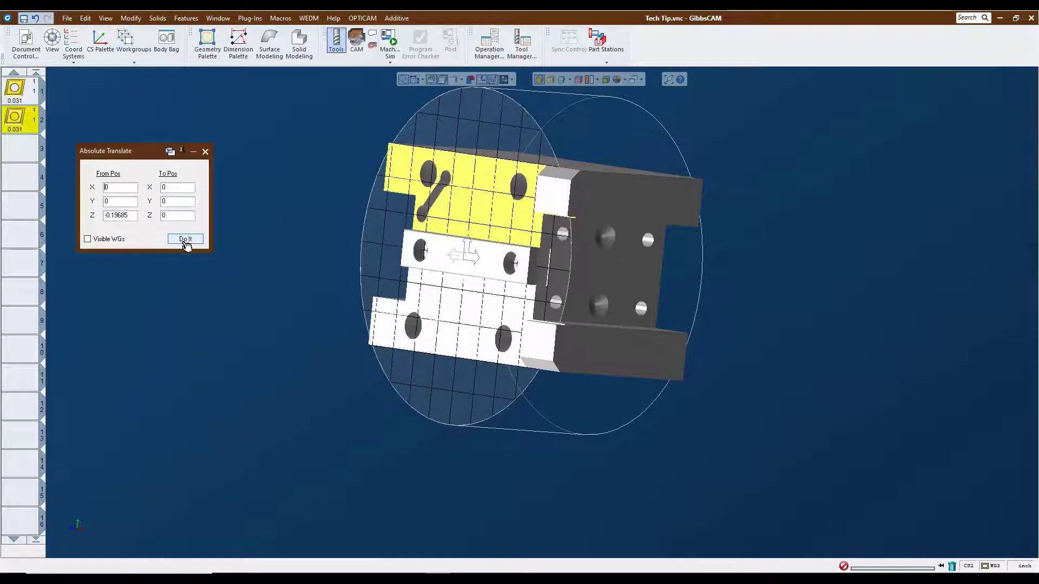
pyautogui.click(206, 153)
# In workgroup 1, create a midpoint on each of the two vertical lines at the block's side recesses.
pyautogui.moveTo(791, 365); pyautogui.dragTo(47, 398, button='middle')
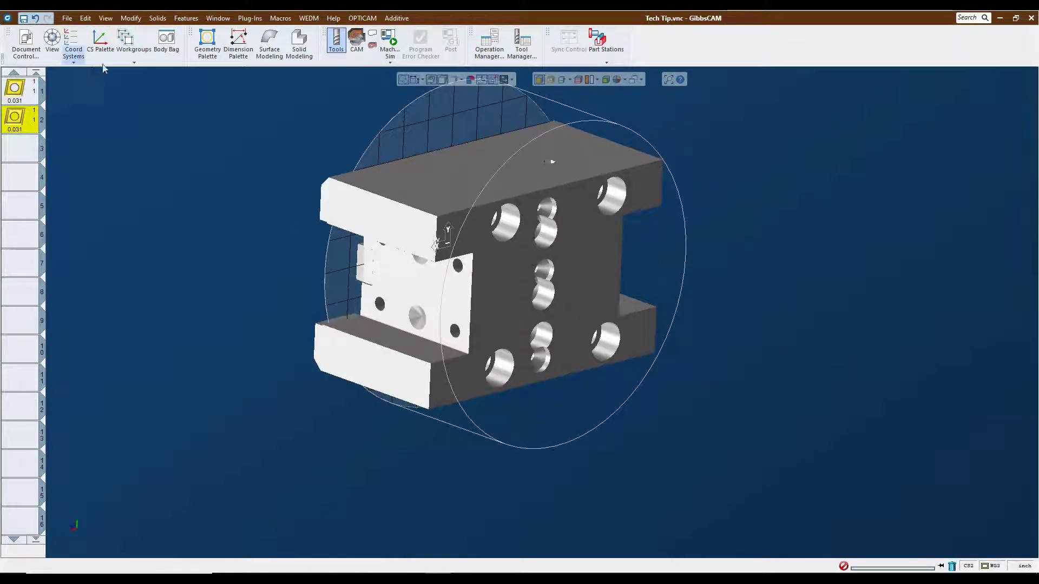
pyautogui.click(130, 43)
pyautogui.click(152, 81)
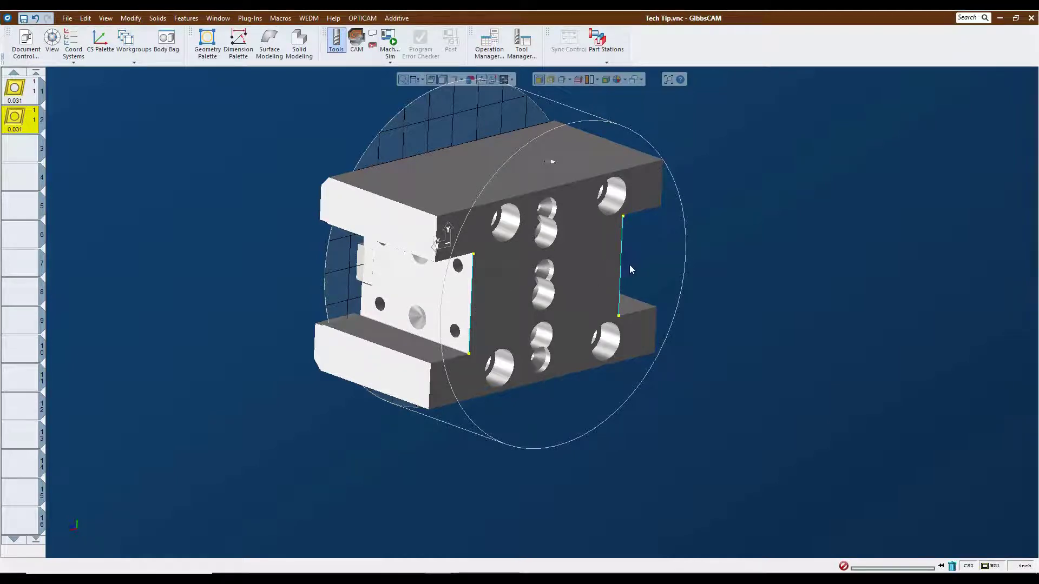
pyautogui.click(471, 301)
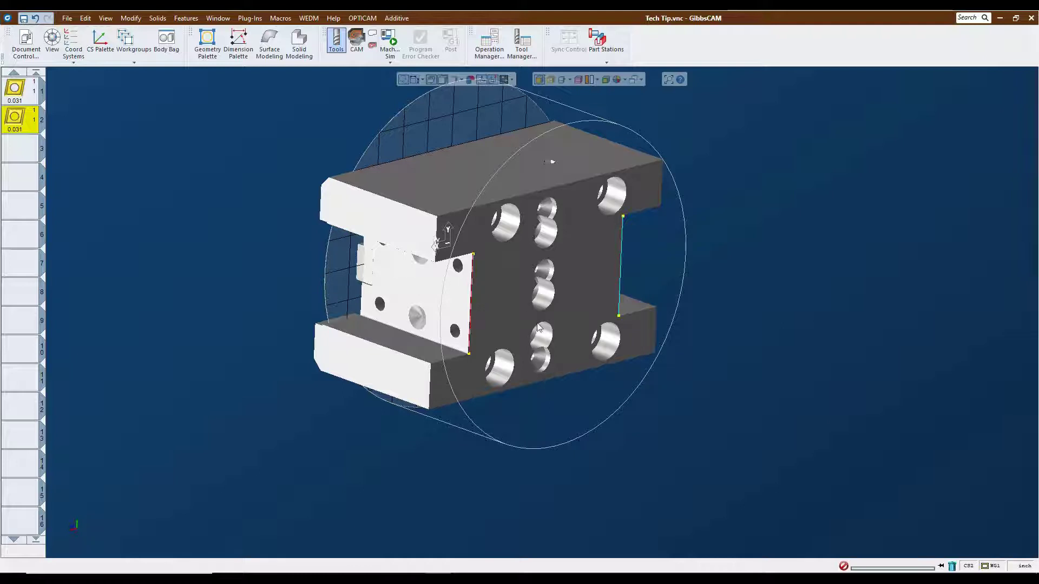
pyautogui.click(211, 53)
pyautogui.click(41, 112)
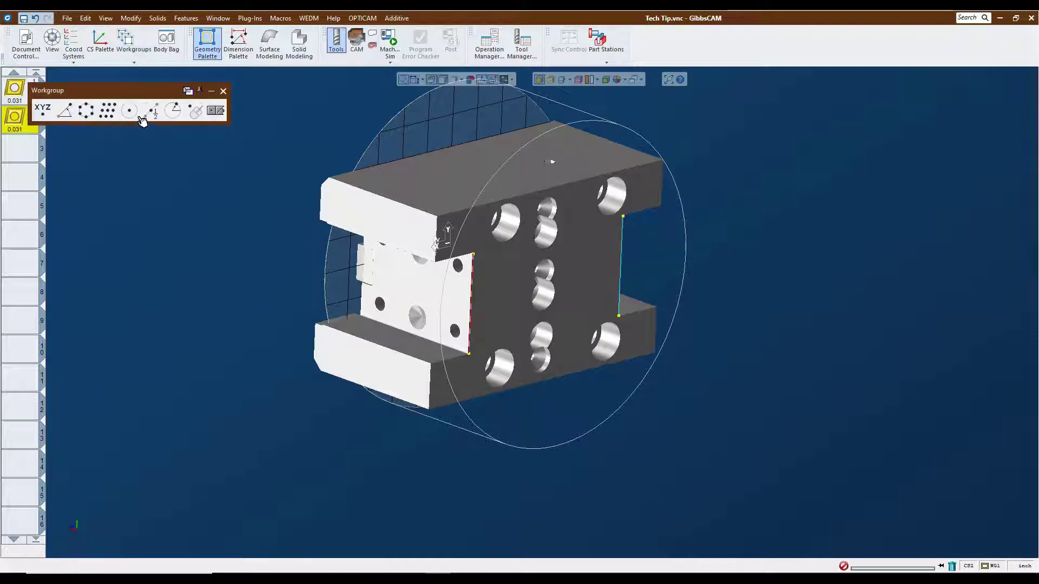
pyautogui.click(151, 113)
pyautogui.click(194, 107)
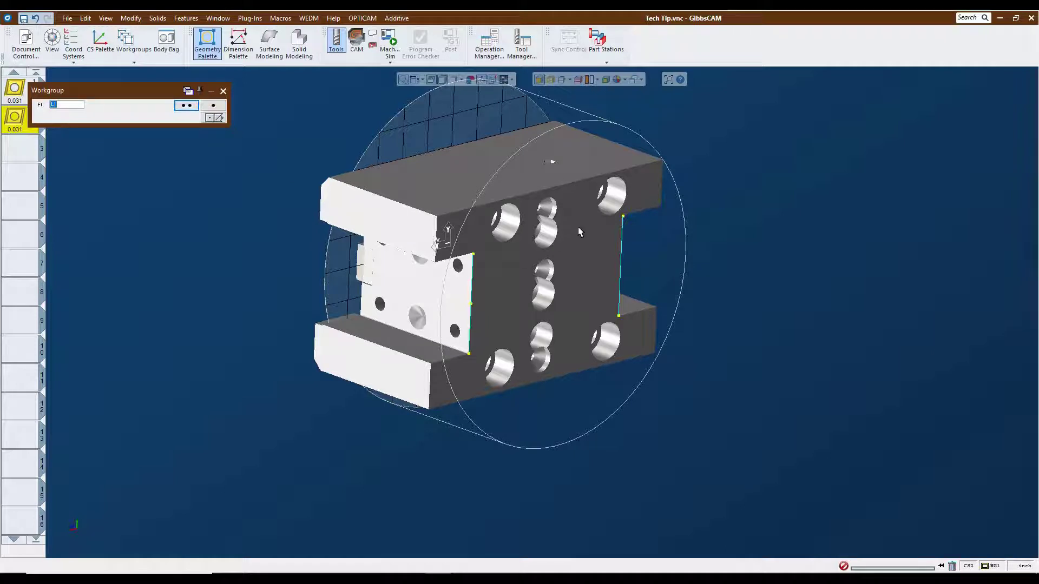
pyautogui.click(621, 265)
pyautogui.click(216, 108)
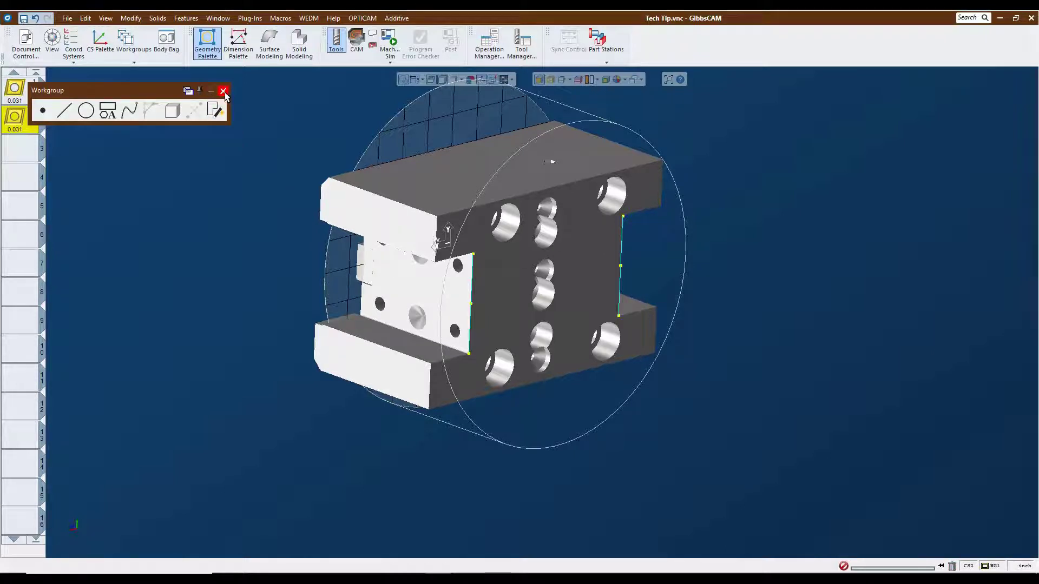
pyautogui.click(223, 91)
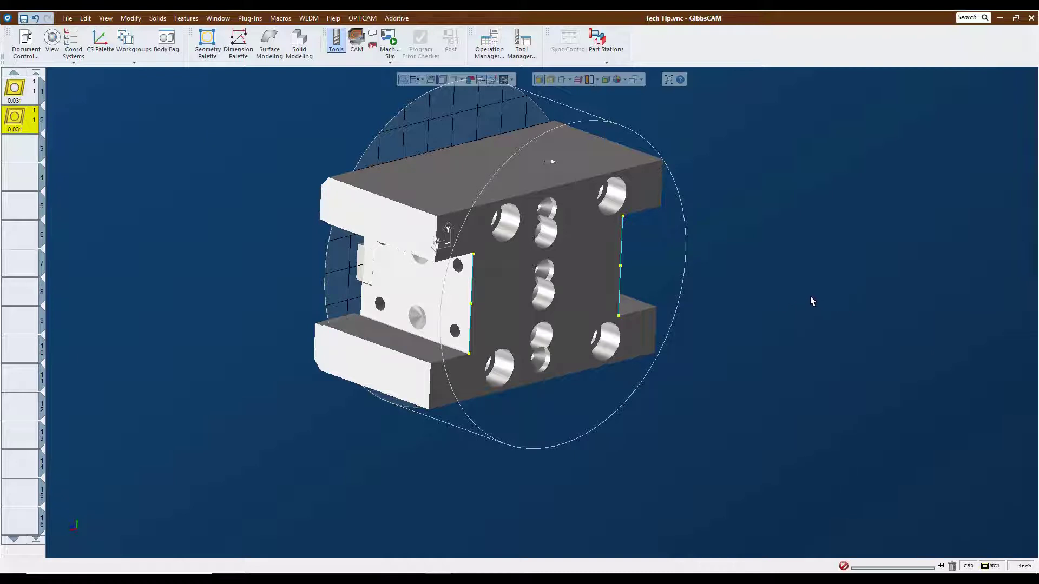
# Inspect the Attach Left and Attach Right coordinate systems relative to the midpoints on the block.
pyautogui.moveTo(811, 298); pyautogui.dragTo(569, 382, button='middle')
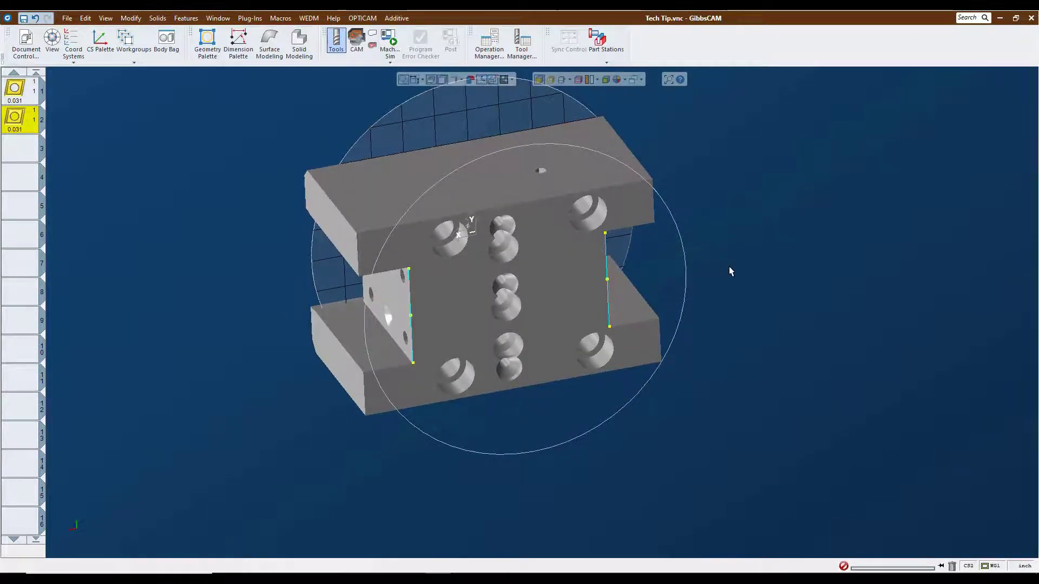
pyautogui.click(73, 40)
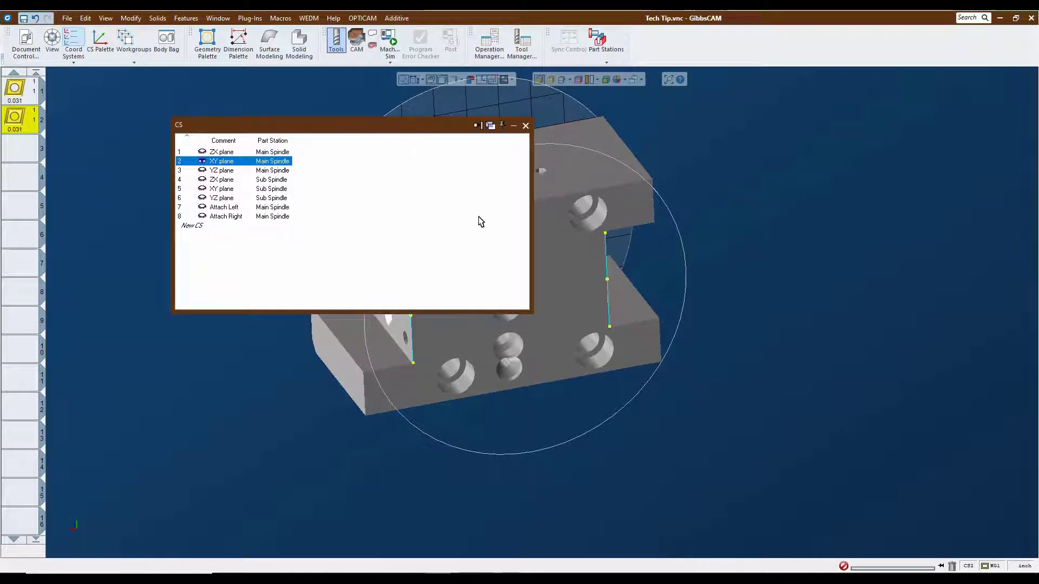
pyautogui.moveTo(531, 222); pyautogui.dragTo(388, 221)
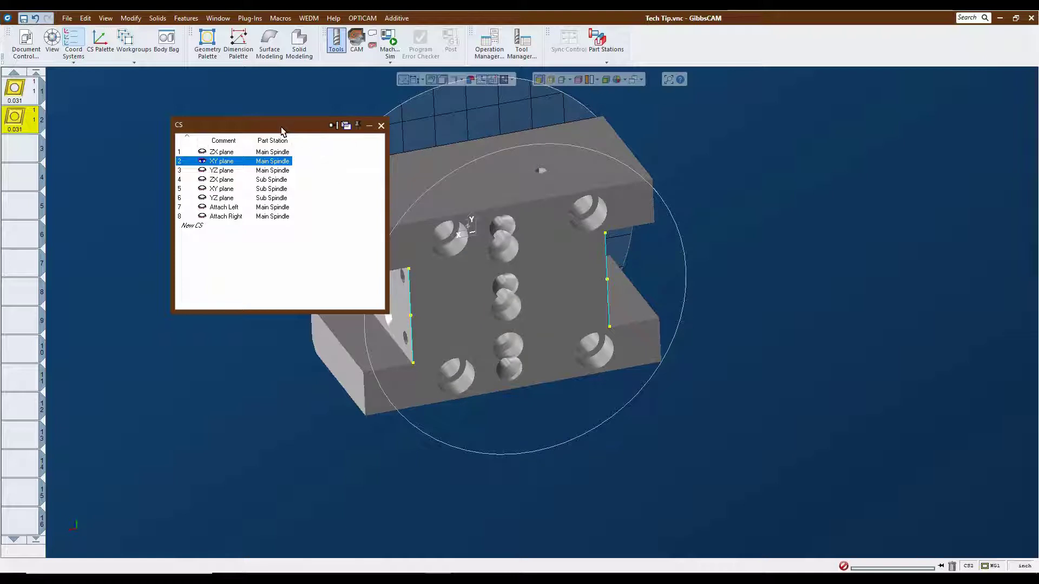
pyautogui.moveTo(281, 127); pyautogui.dragTo(197, 77)
pyautogui.click(143, 159)
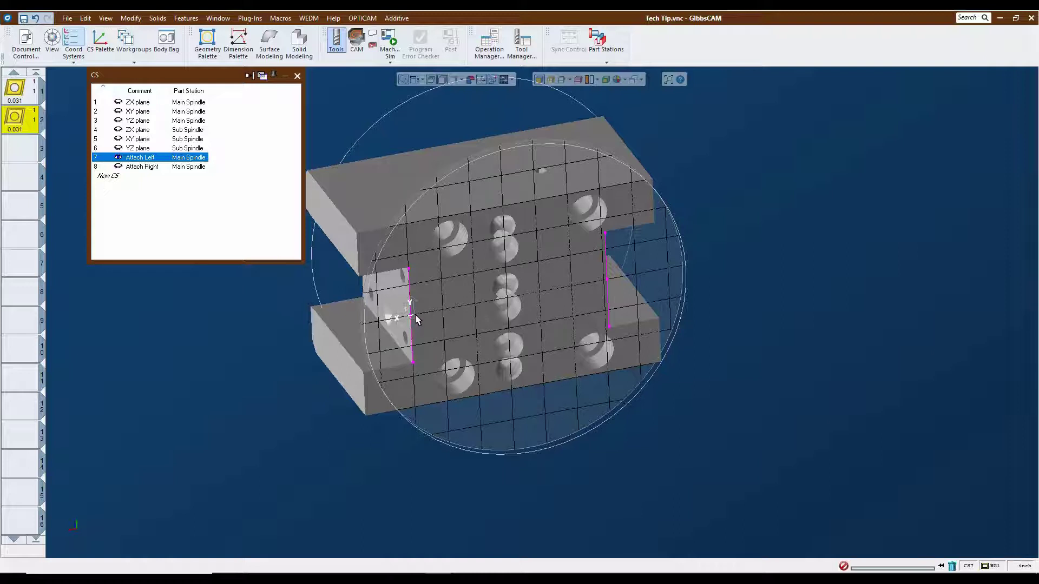
pyautogui.click(158, 169)
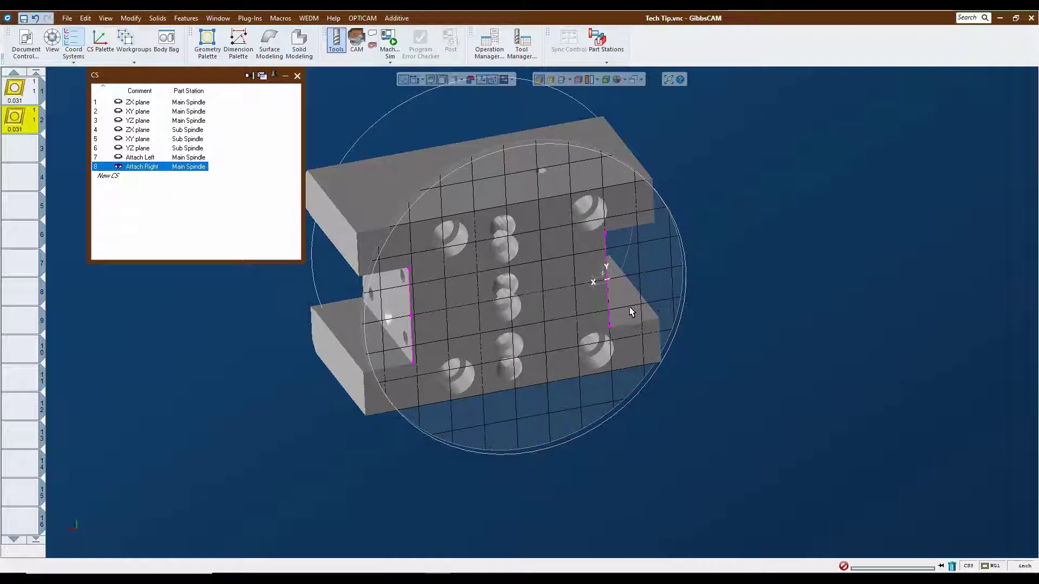
pyautogui.click(297, 76)
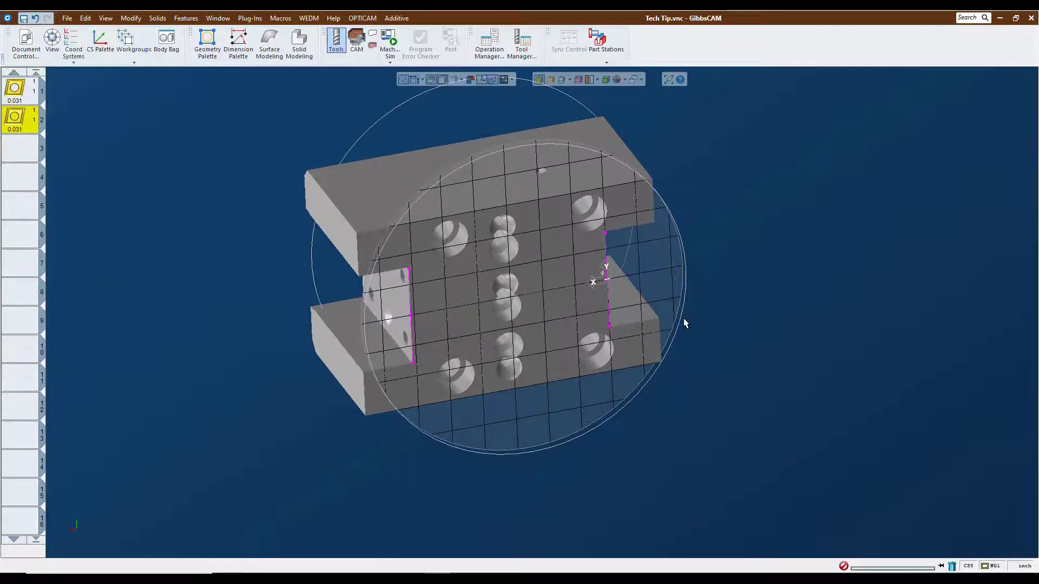
# Open the Doosan 2600SY EPM toolblock library for editing.
pyautogui.click(66, 18)
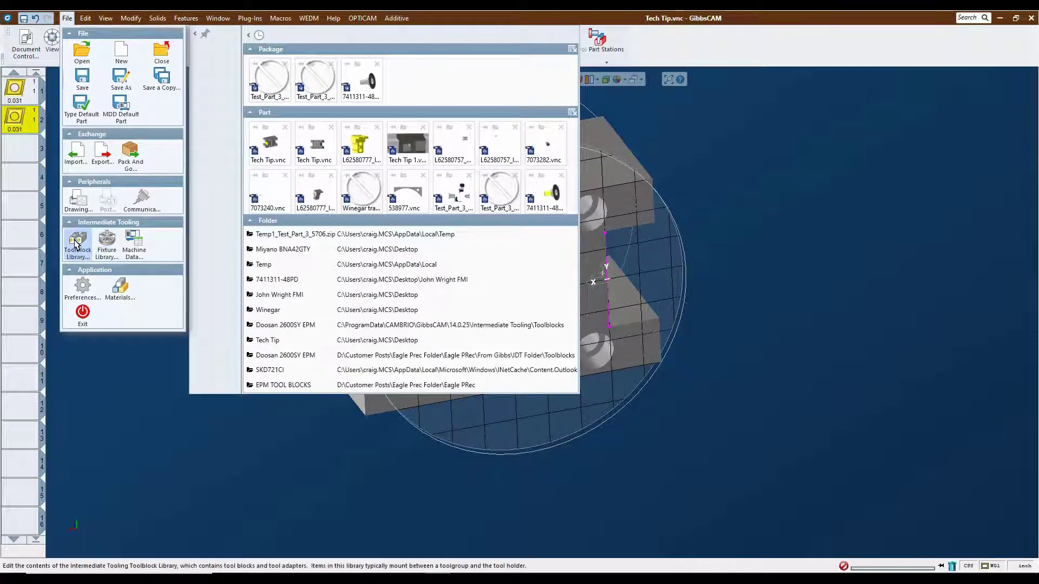
pyautogui.click(75, 244)
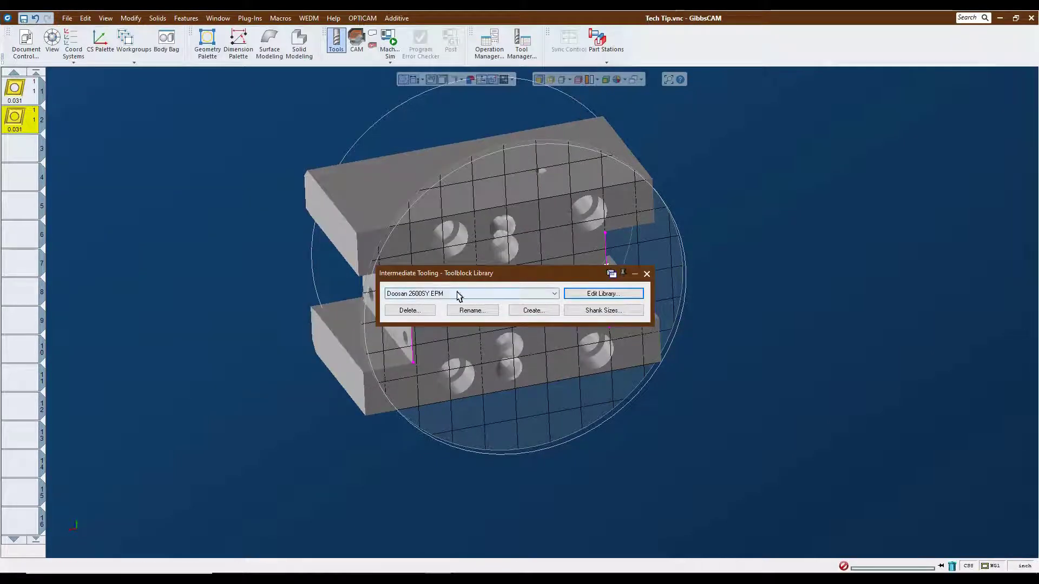
pyautogui.click(603, 293)
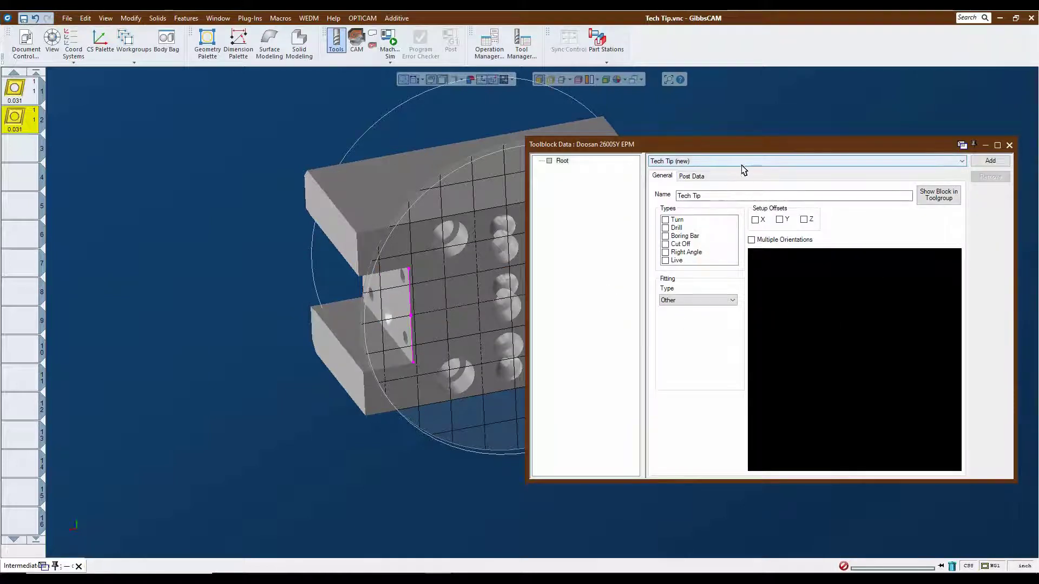
# Add the block solid as a simulation body labelled Double Turn Block under the toolblock's root.
pyautogui.click(455, 289)
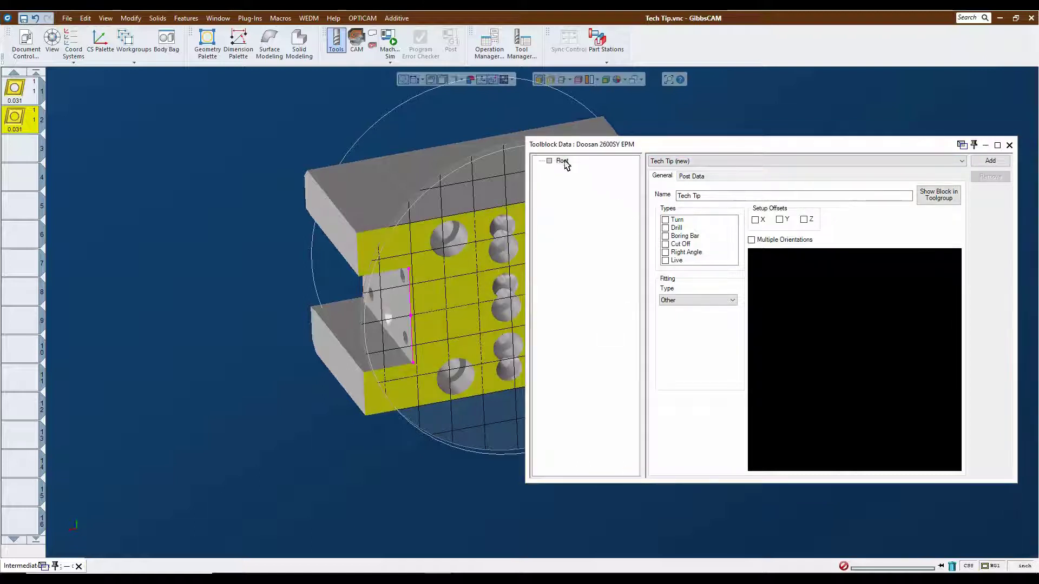
pyautogui.rightClick(562, 161)
pyautogui.moveTo(601, 167)
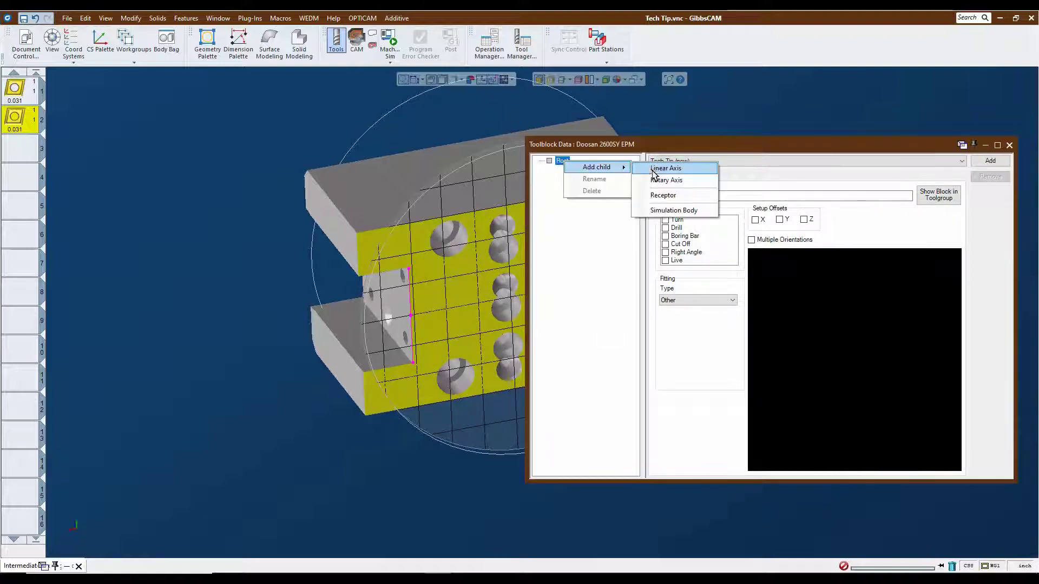
pyautogui.click(666, 211)
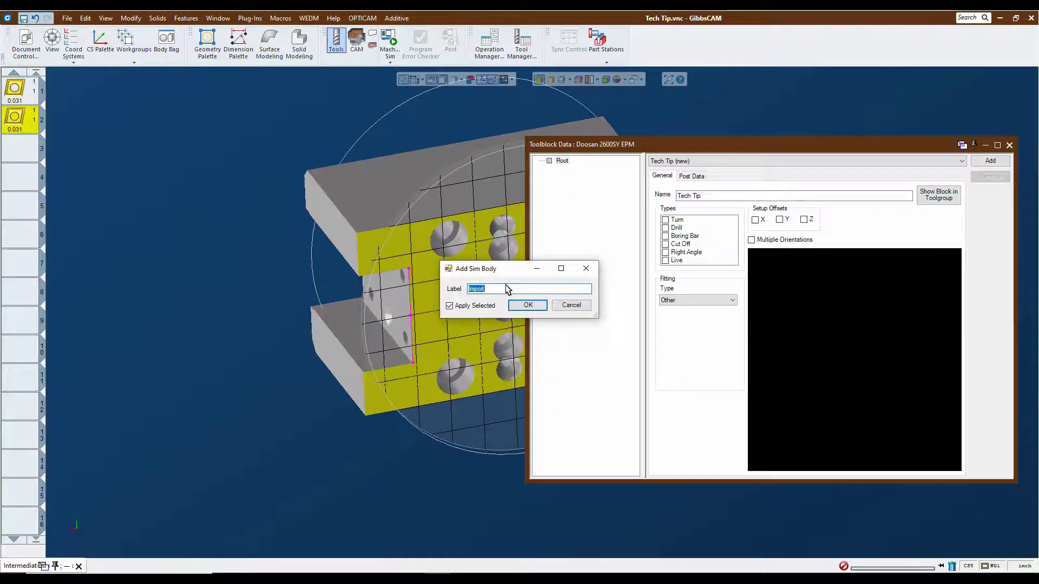
pyautogui.write('Do')
pyautogui.write('uble Turn /')
pyautogui.press('BackSpace')
pyautogui.press('BackSpace')
pyautogui.press('BackSpace')
pyautogui.click(519, 305)
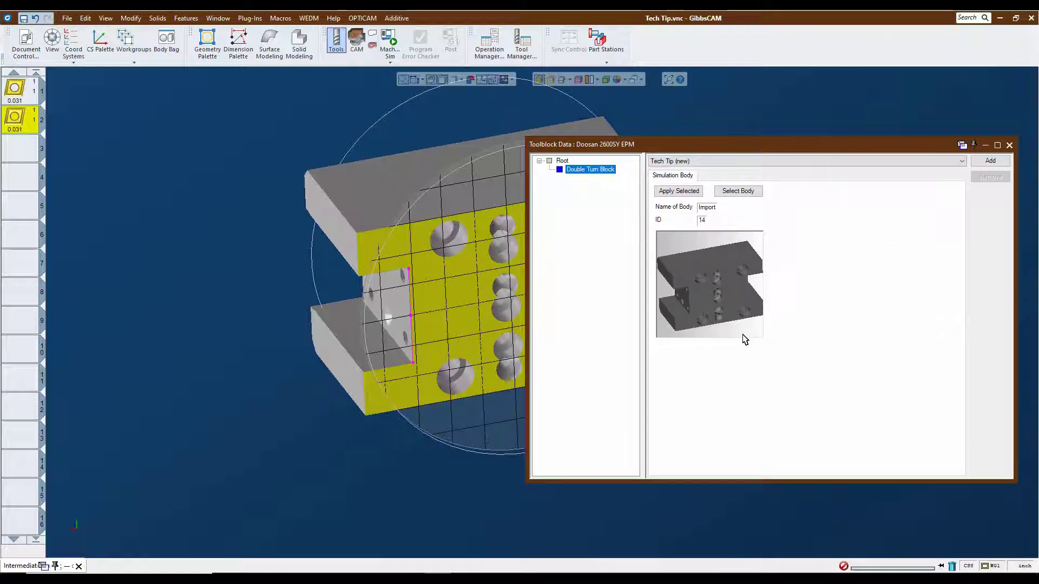
# Add a receptor labelled Attach Left under the toolblock's root and take its home position from the Attach Left coordinate system.
pyautogui.click(74, 54)
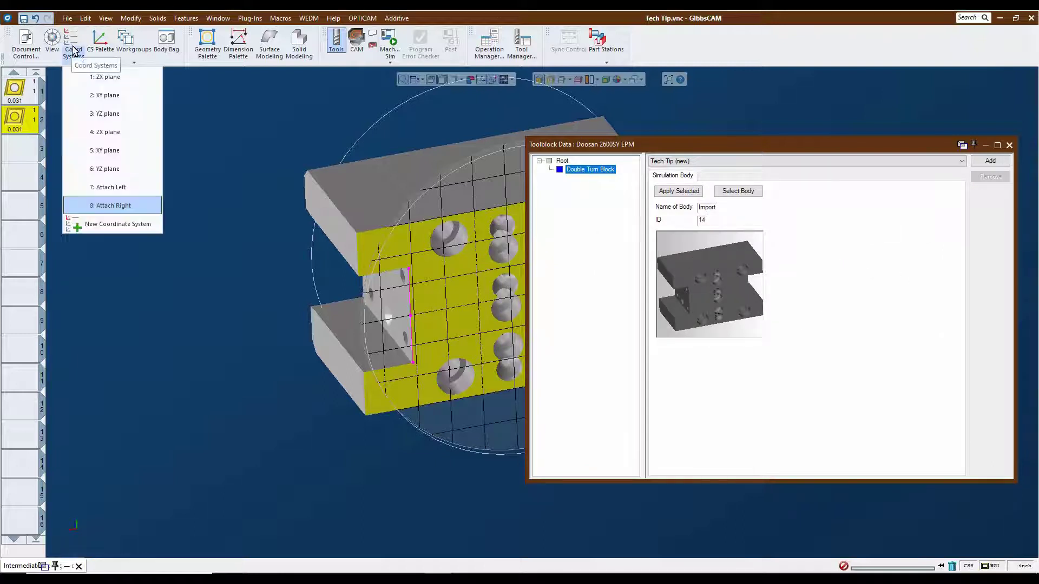
pyautogui.click(115, 187)
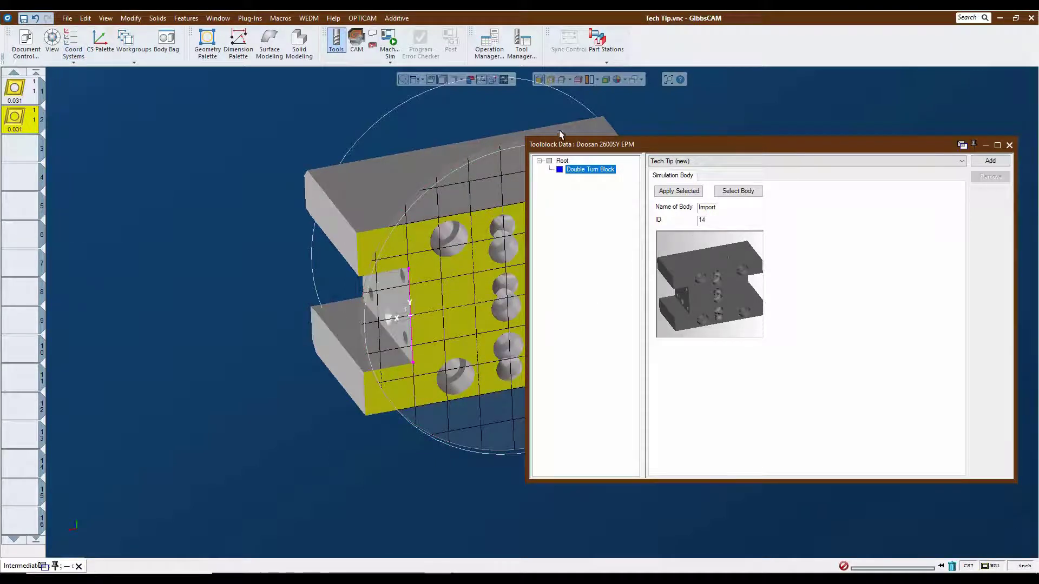
pyautogui.rightClick(563, 161)
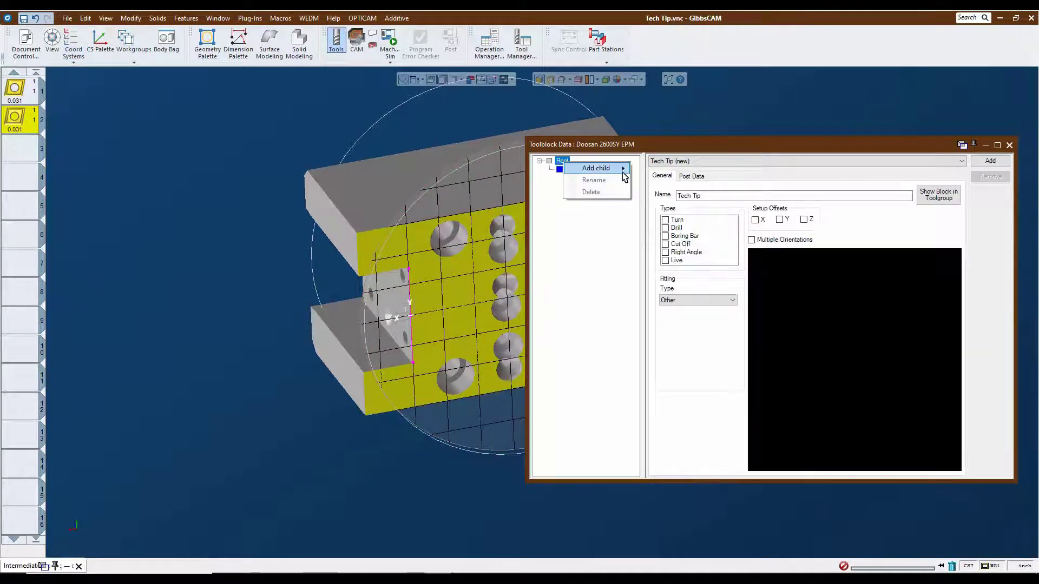
pyautogui.moveTo(624, 173)
pyautogui.click(683, 201)
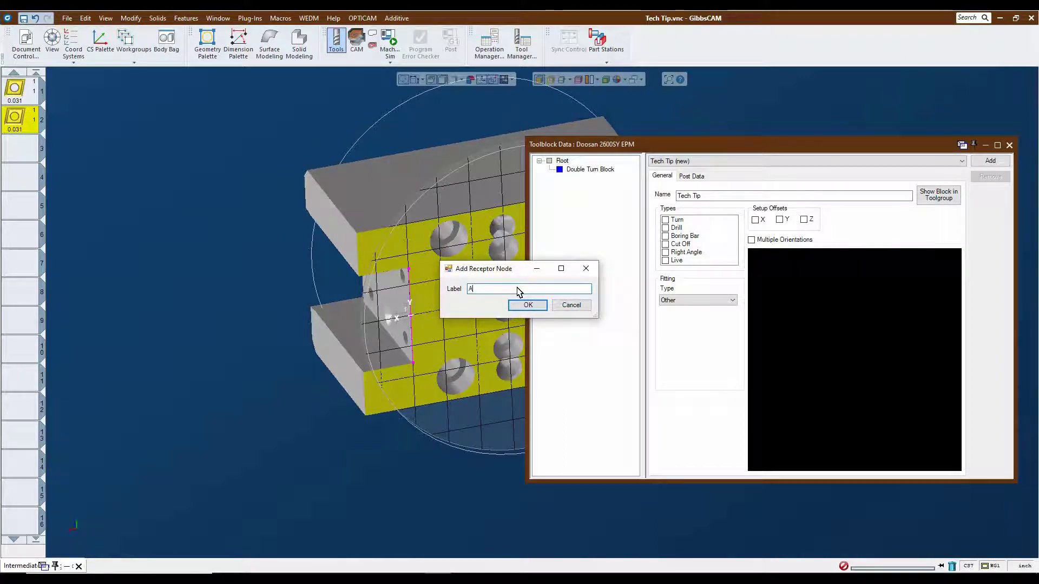
pyautogui.write('Attach Left')
pyautogui.press('Return')
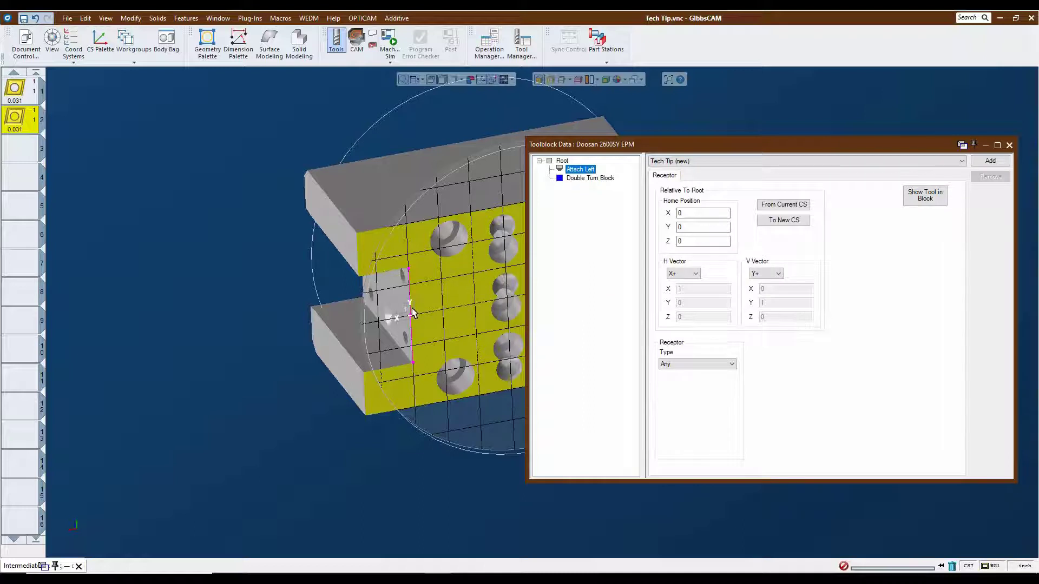
pyautogui.click(792, 208)
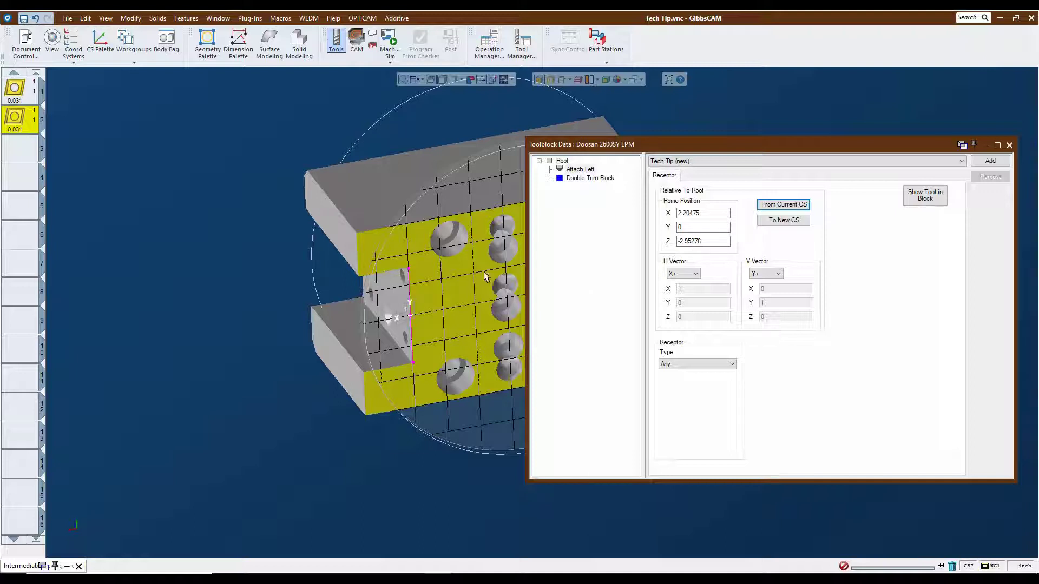
# Add a receptor labelled Attach Right under the toolblock's root and take its home position from the Attach Right coordinate system.
pyautogui.click(74, 57)
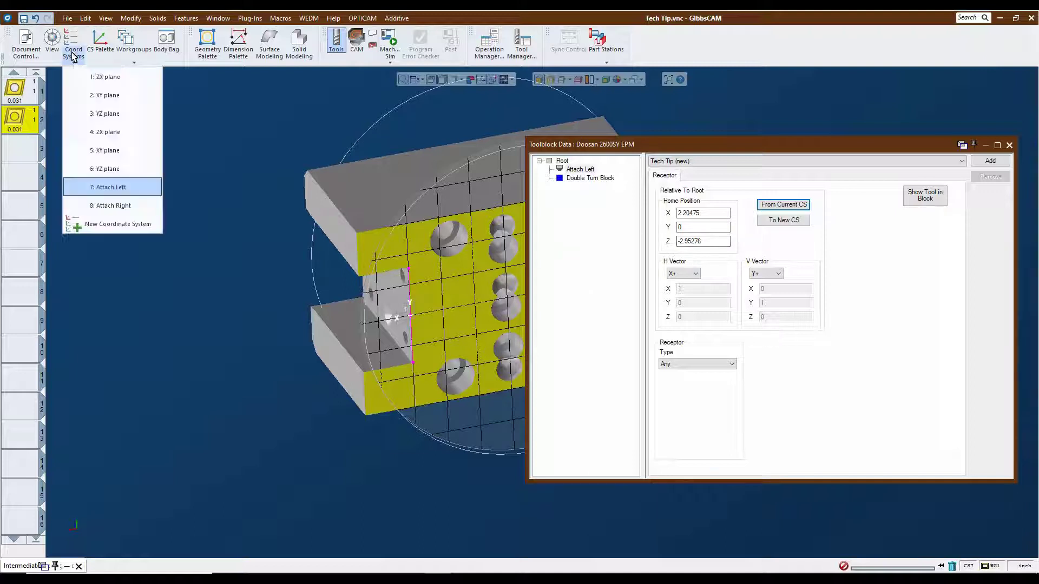
pyautogui.click(113, 208)
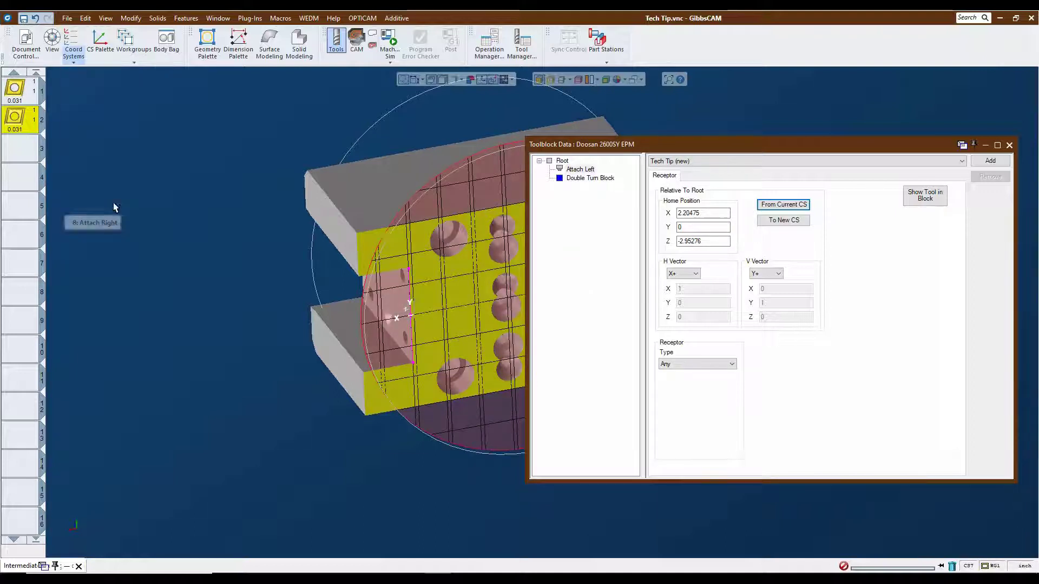
pyautogui.moveTo(444, 275); pyautogui.dragTo(290, 274, button='middle')
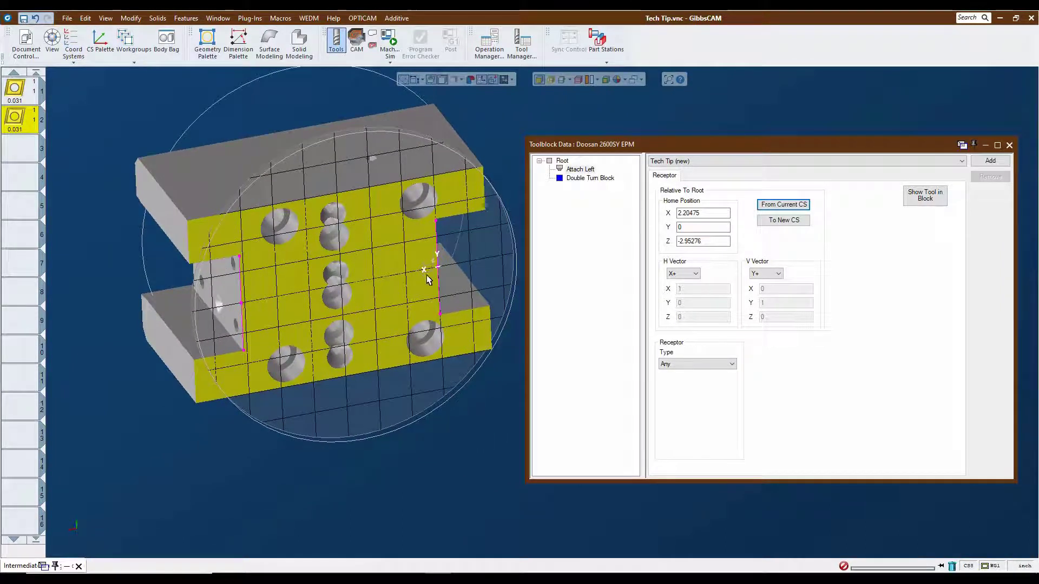
pyautogui.rightClick(563, 161)
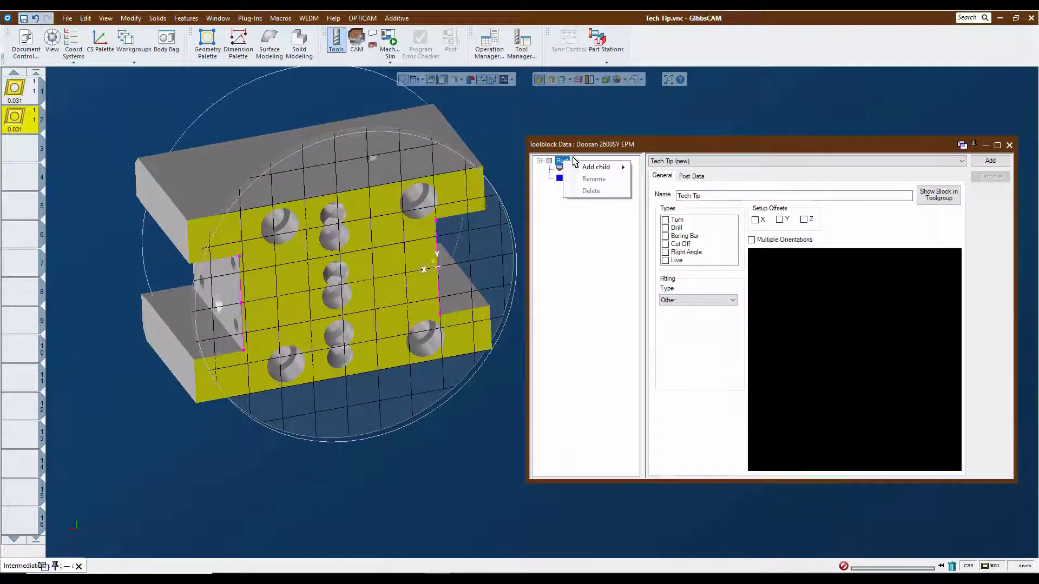
pyautogui.moveTo(597, 167)
pyautogui.click(674, 196)
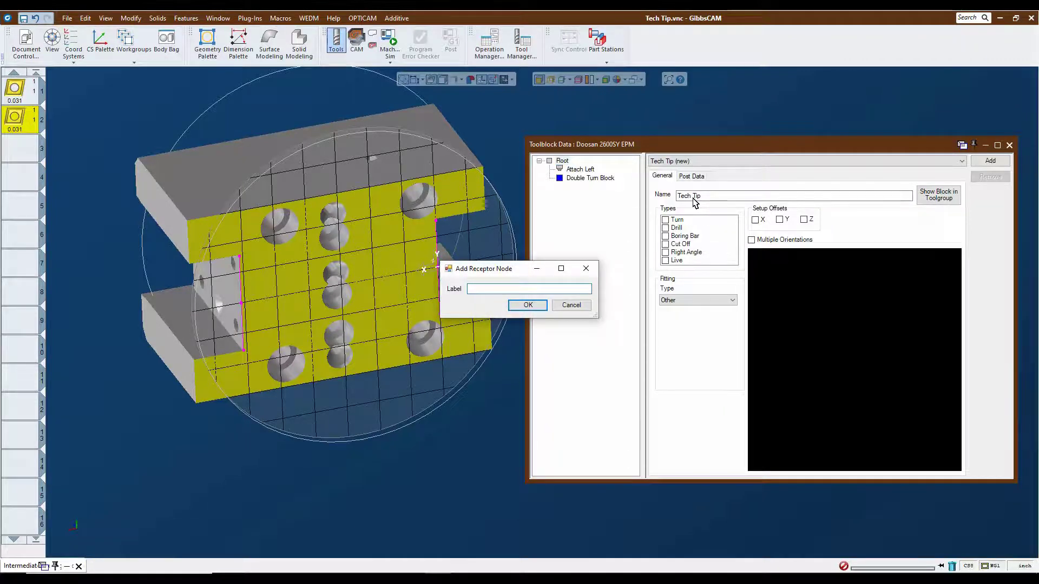
pyautogui.write('Attach b')
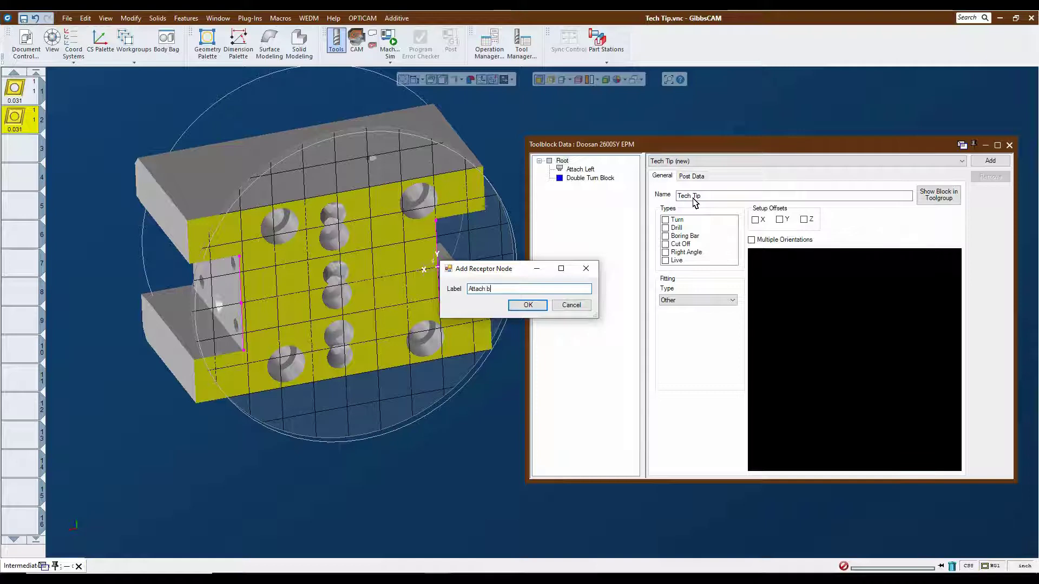
pyautogui.press('BackSpace')
pyautogui.press('BackSpace')
pyautogui.click(524, 306)
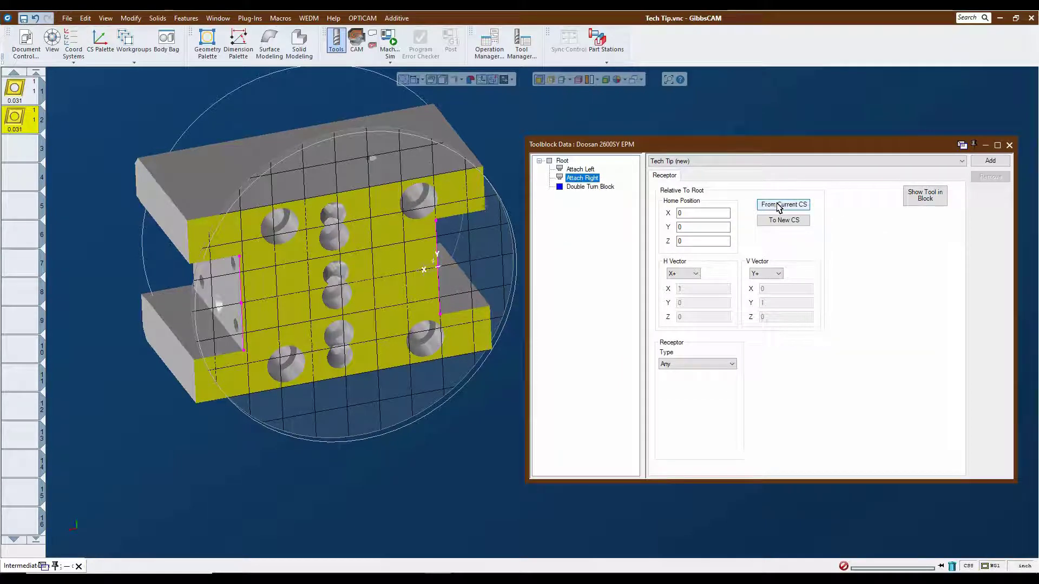
pyautogui.click(782, 205)
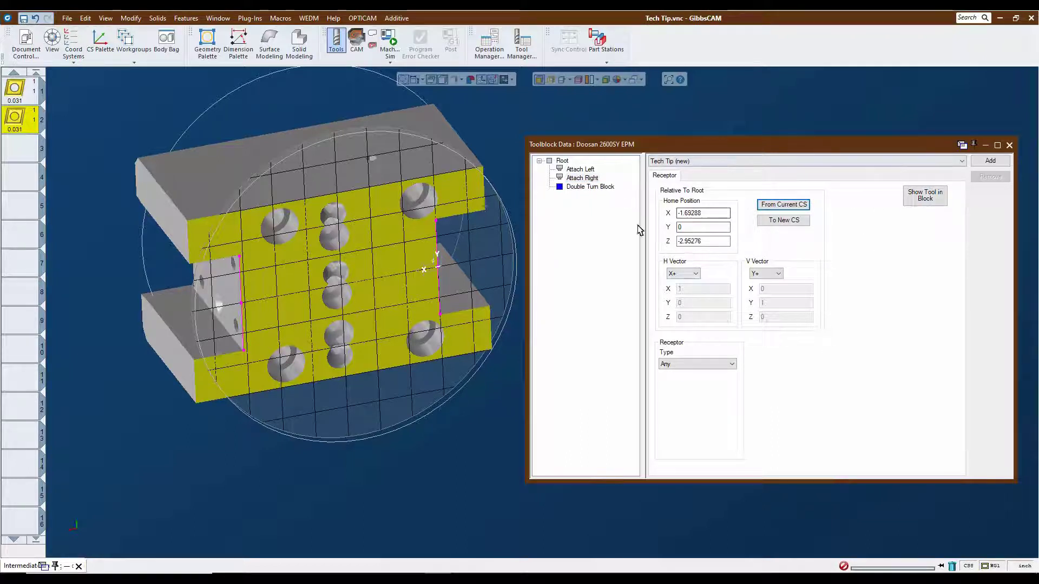
# Add the Tech Tip toolblock to the Doosan 2600SY EPM library and close the coordinate system list and toolblock data.
pyautogui.click(990, 162)
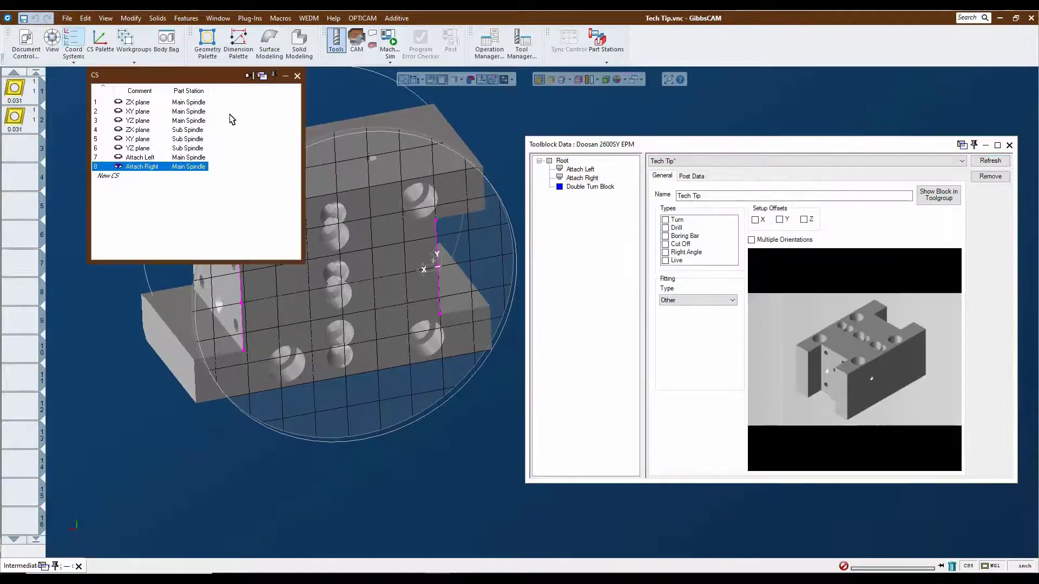
pyautogui.click(297, 76)
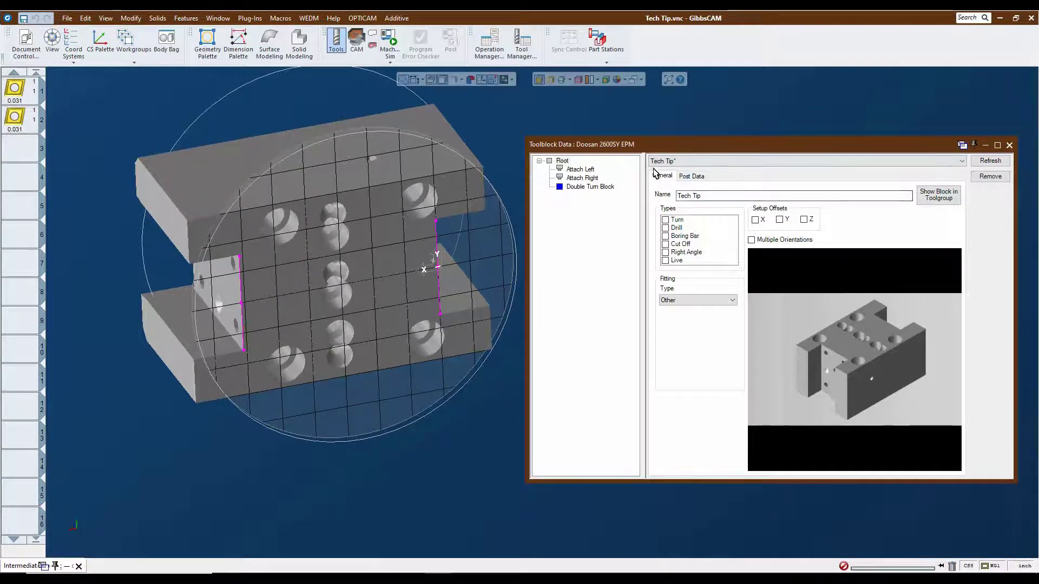
pyautogui.click(1010, 145)
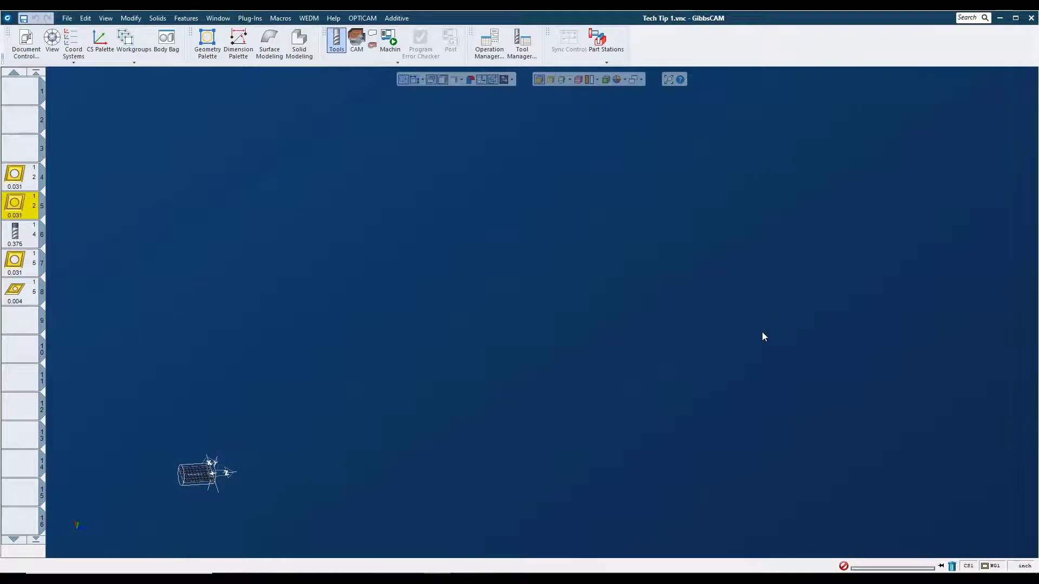
# Assign the Tech Tip toolblock from the Doosan 2600SY EPM library to turning tool 4 in the Tech Tip 1 part.
pyautogui.doubleClick(34, 169)
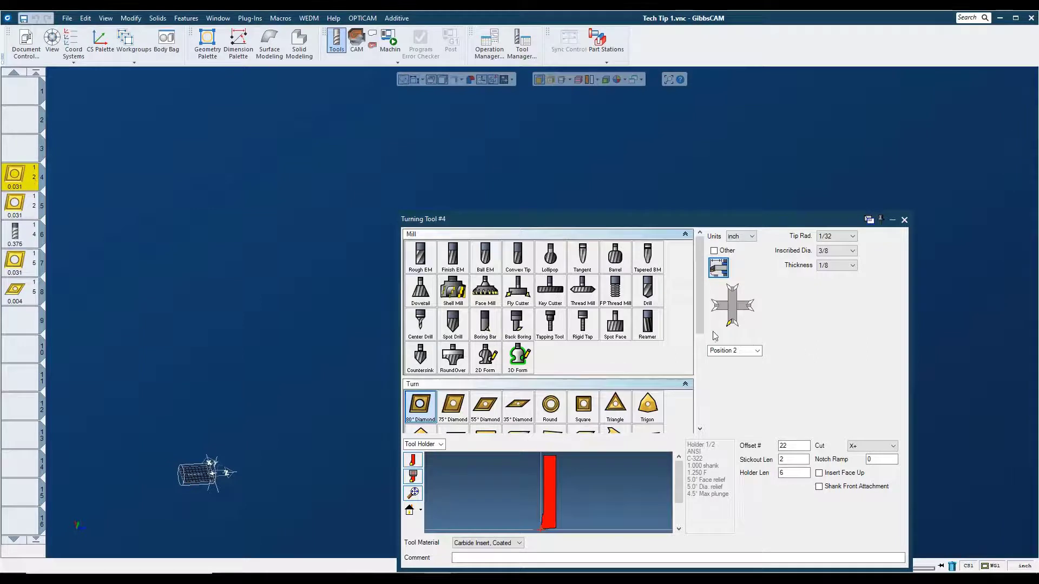
pyautogui.click(718, 267)
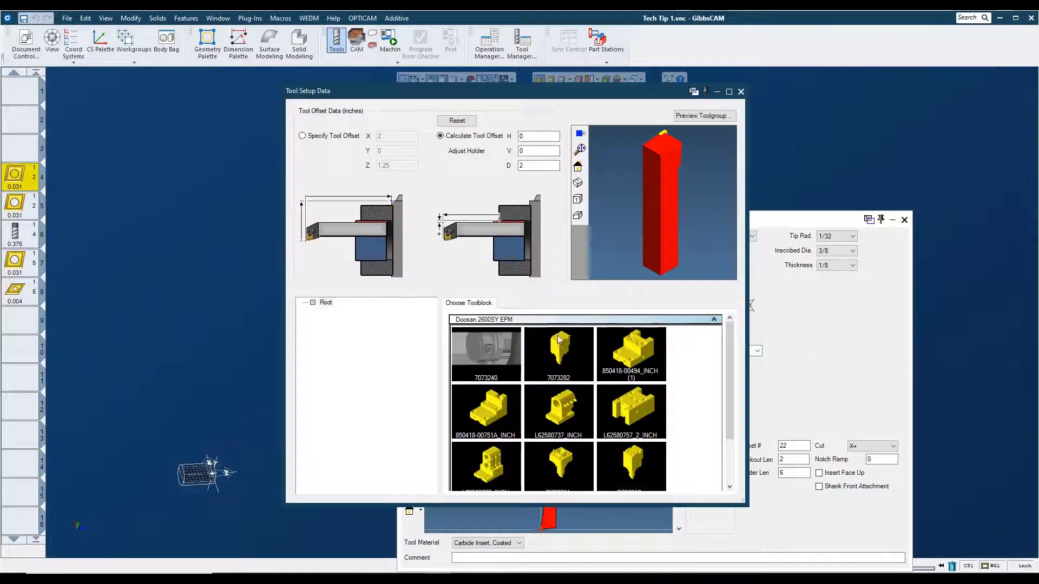
pyautogui.scroll(-2, 598, 418)
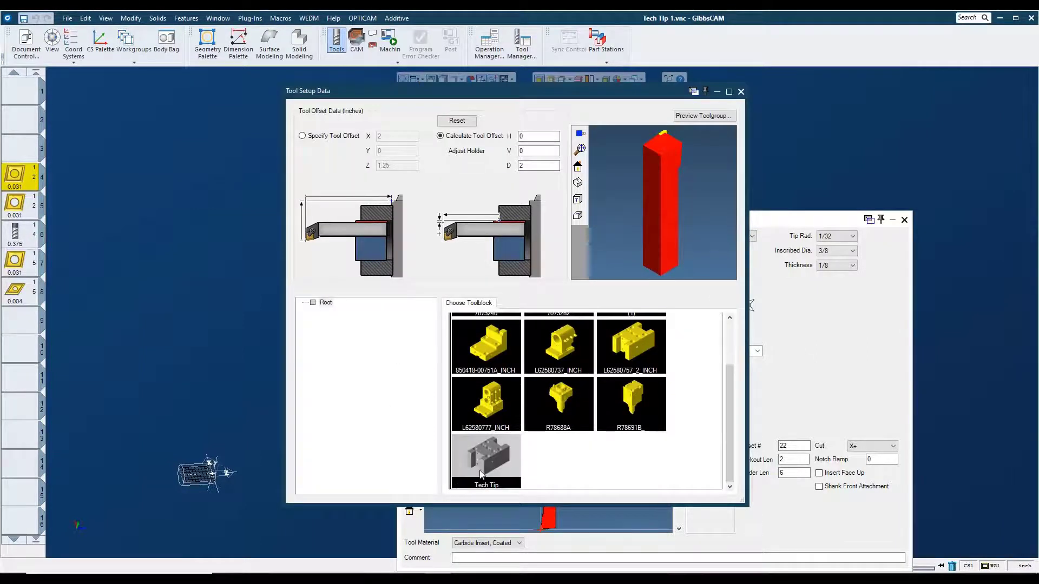
pyautogui.doubleClick(486, 469)
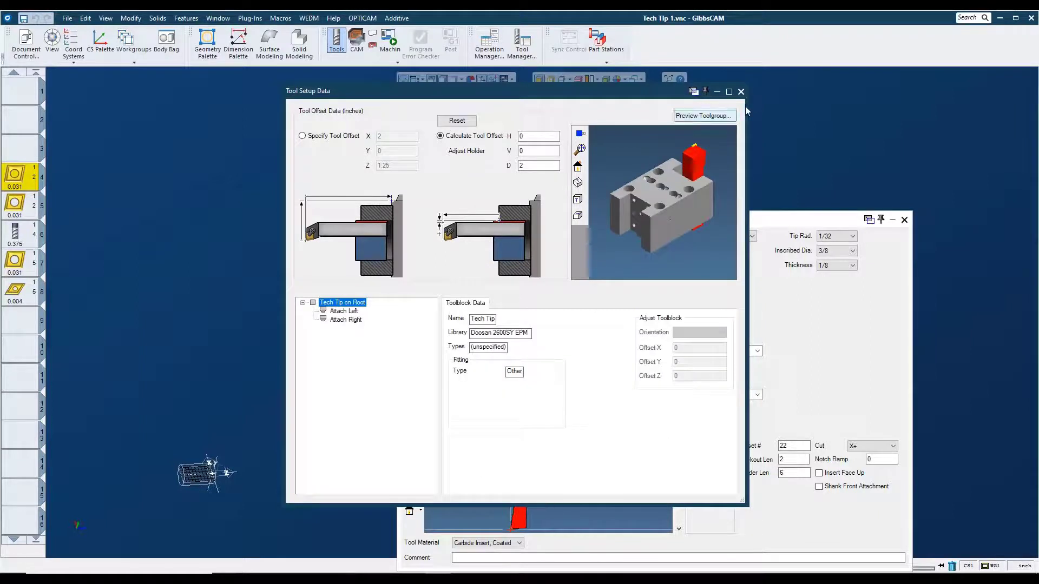
pyautogui.click(741, 92)
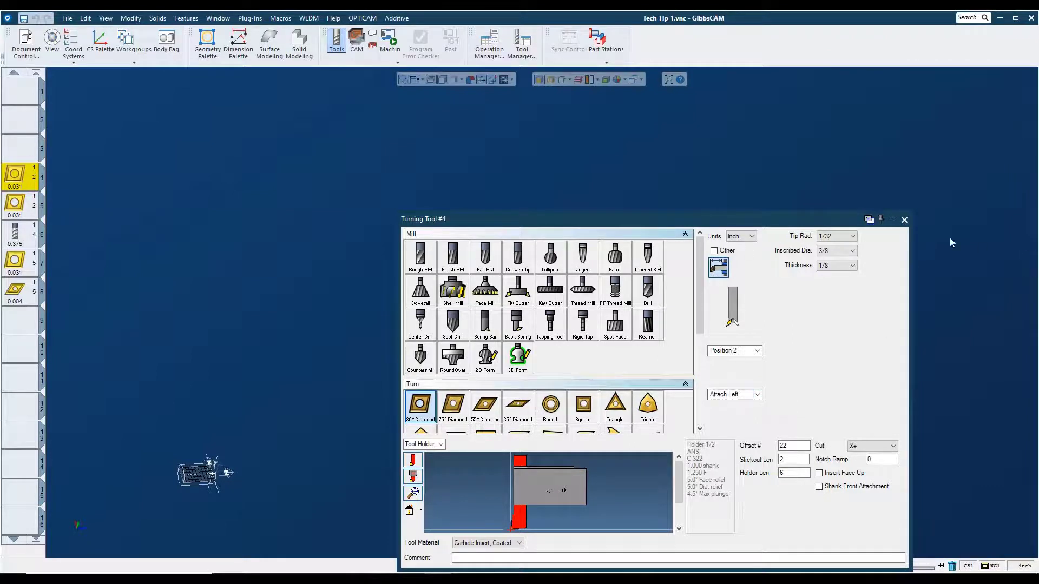
pyautogui.click(904, 219)
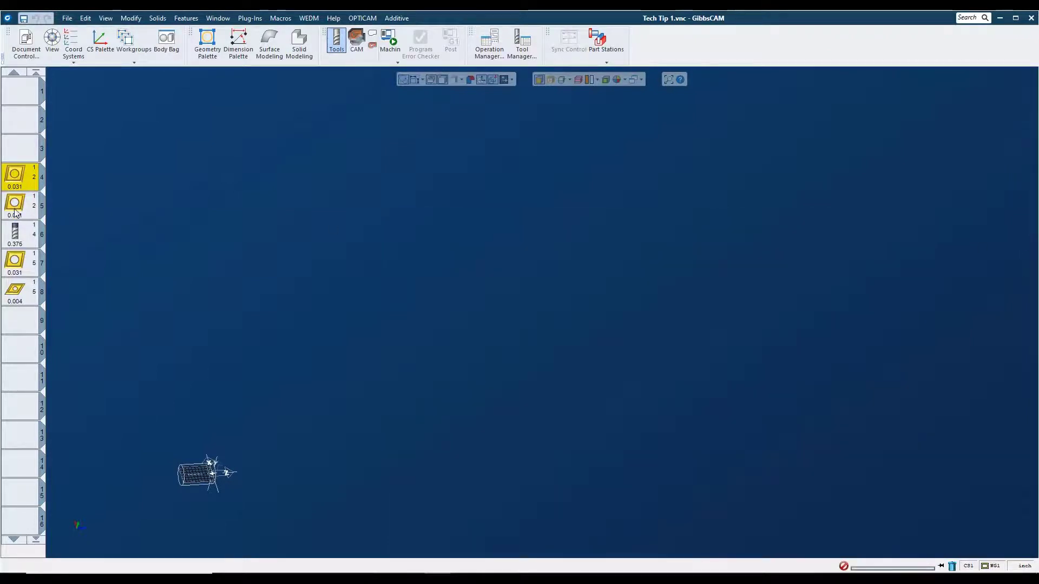
# Check turning tool 5's attachment on the toolblock and start the machine simulation.
pyautogui.doubleClick(15, 215)
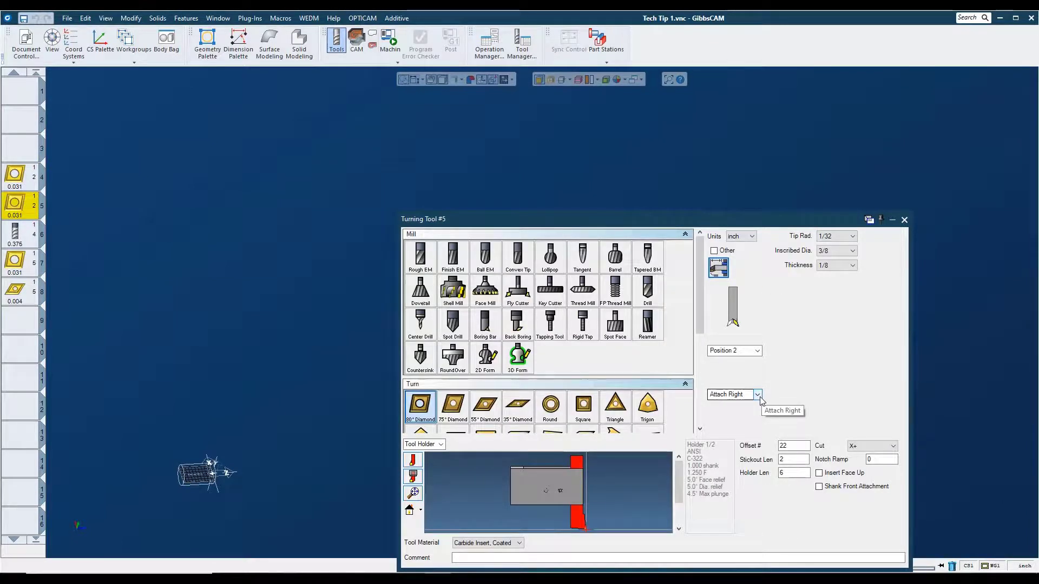
pyautogui.click(904, 221)
pyautogui.click(389, 41)
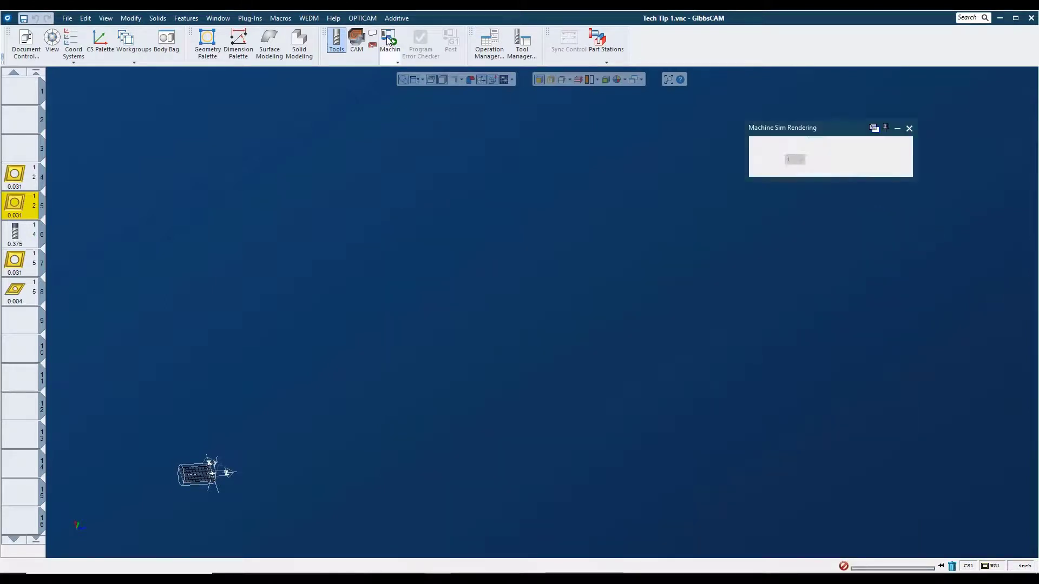